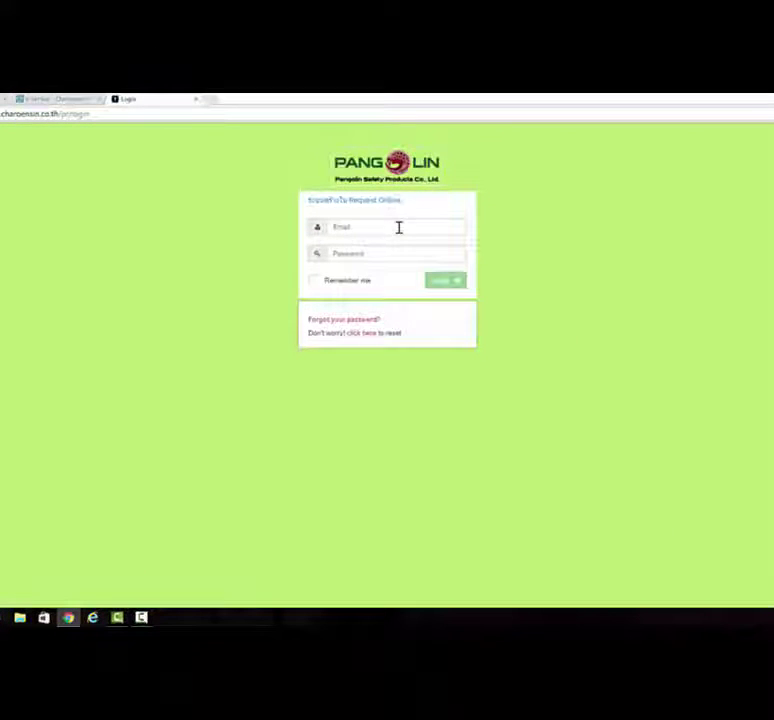
Log in to the Request Online system with the saved sales account e-mail and the account password
left_click(380, 226)
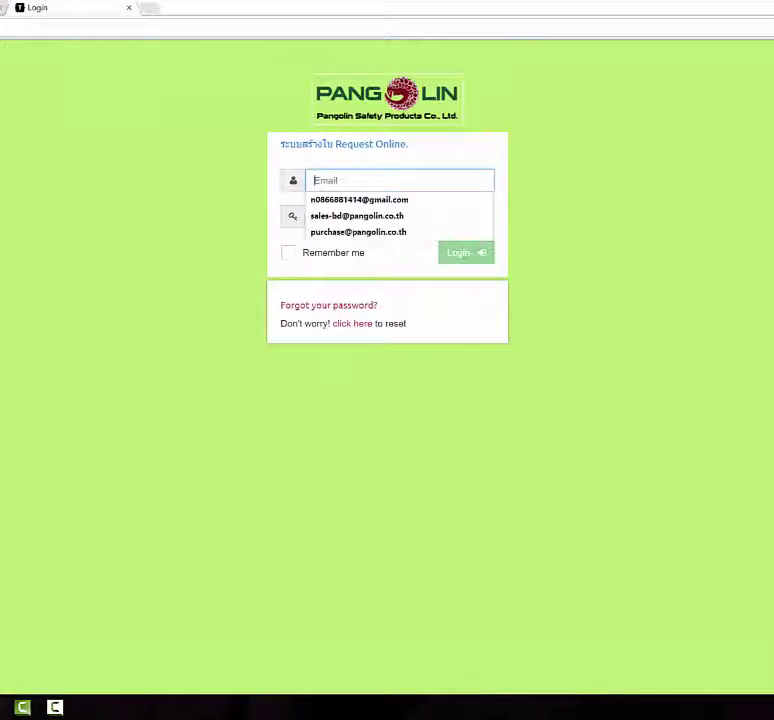
left_click(378, 215)
left_click_drag(416, 183, 294, 183)
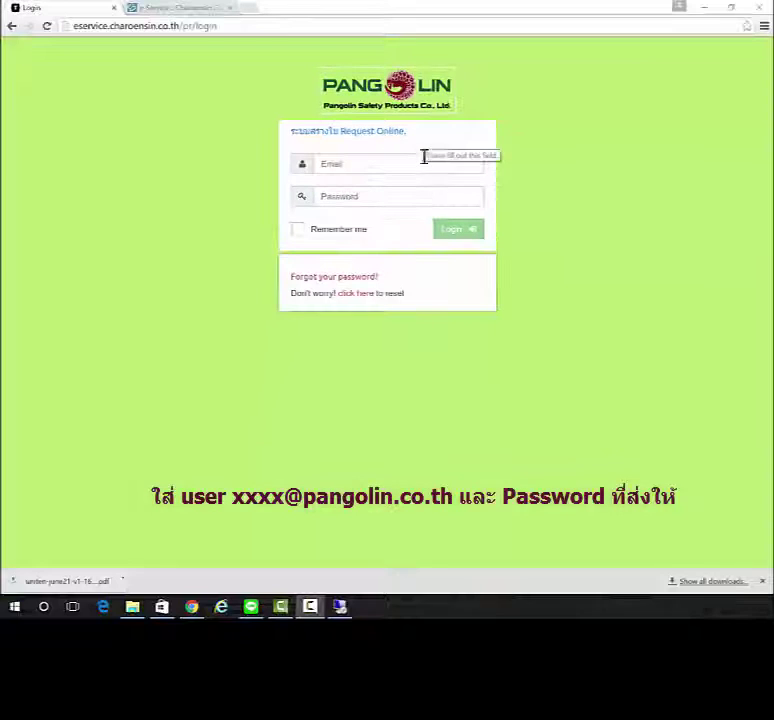
left_click(410, 168)
left_click(398, 192)
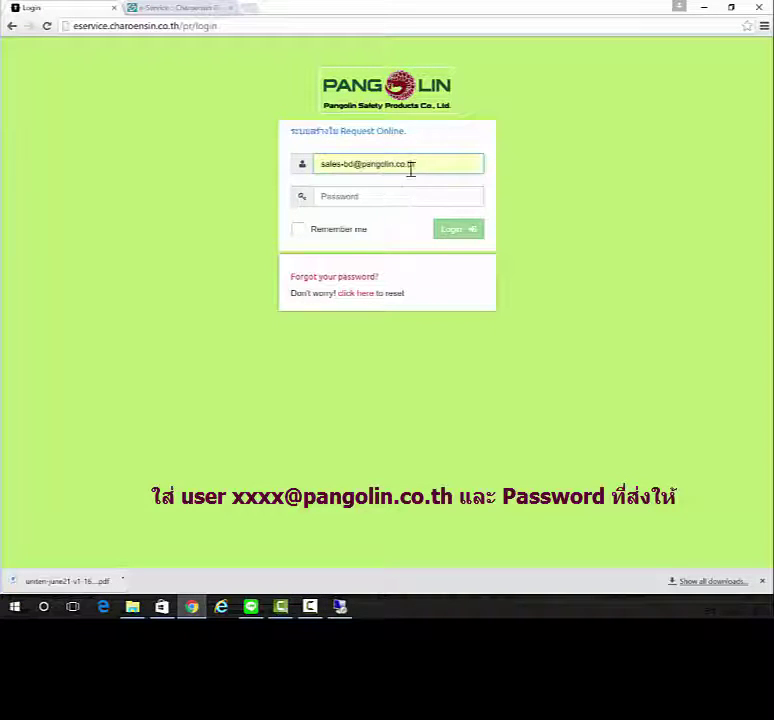
left_click(349, 199)
type("•••••")
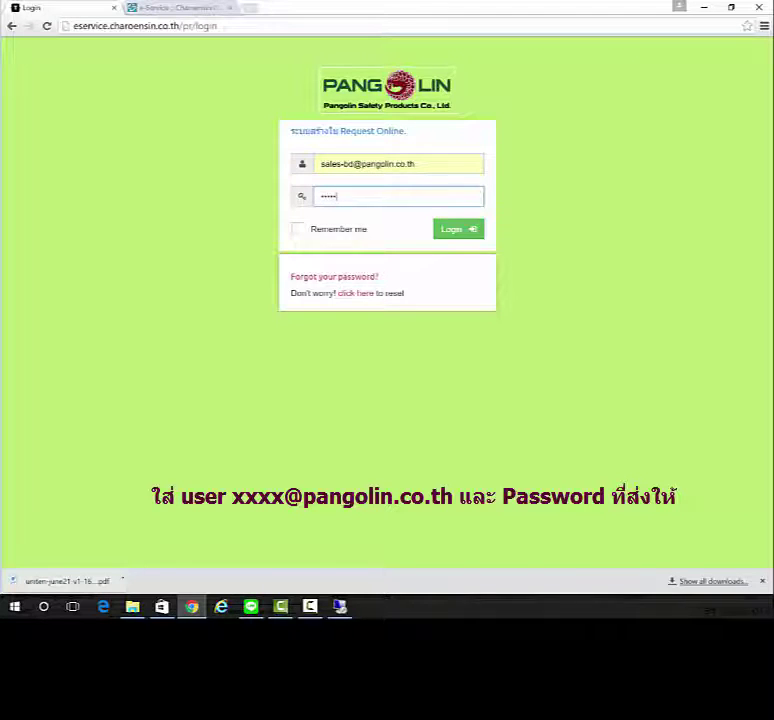
type("•••")
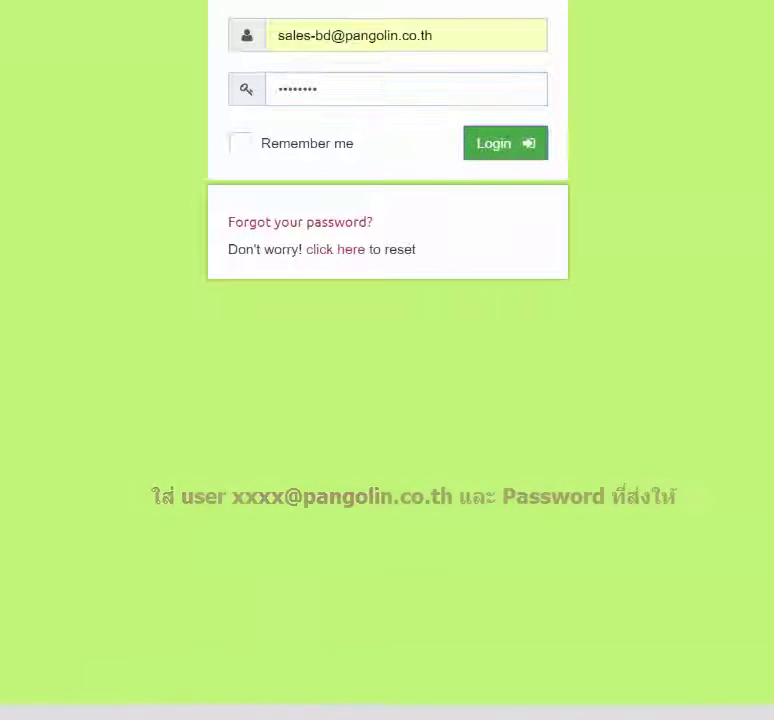
left_click(505, 145)
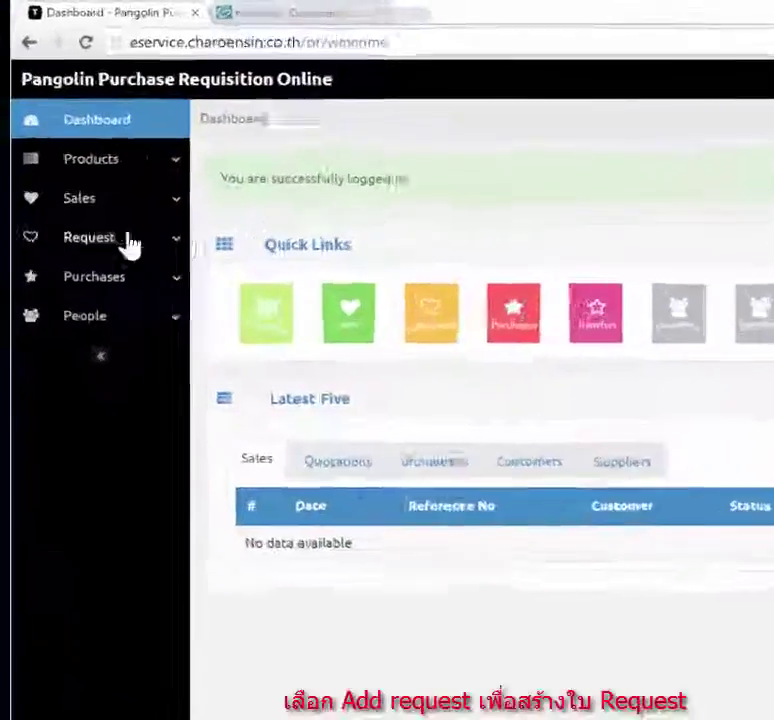
Open the form for adding a new purchase request
left_click(96, 240)
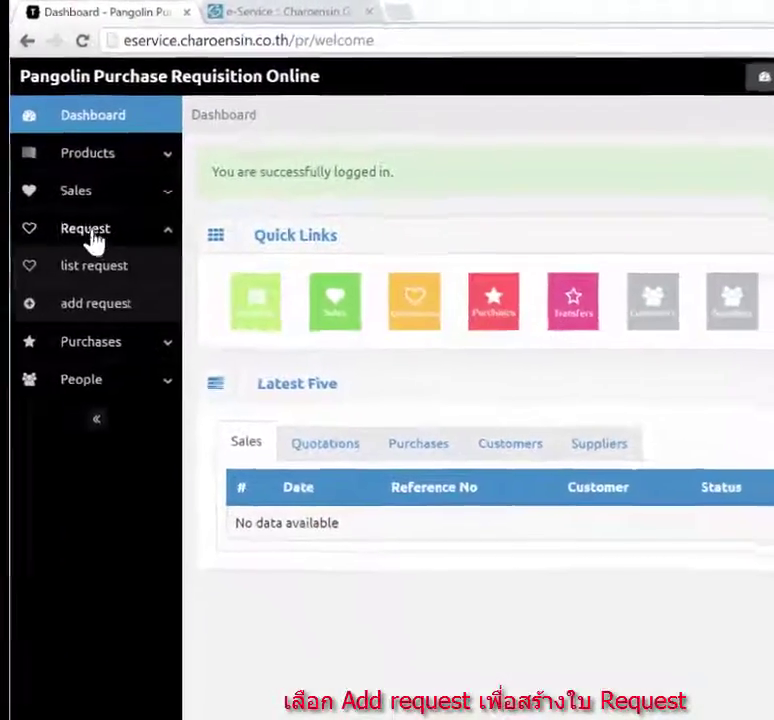
left_click(92, 265)
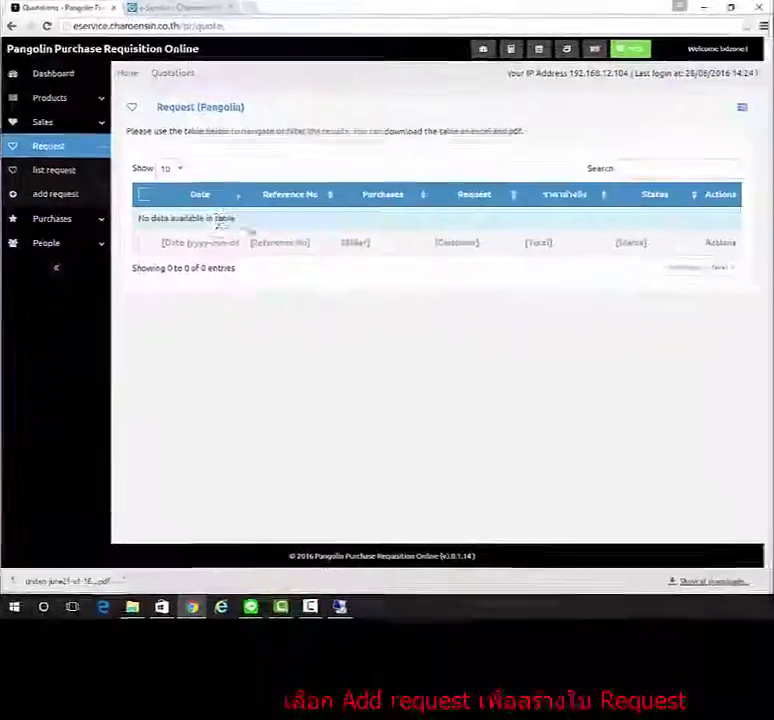
left_click(55, 194)
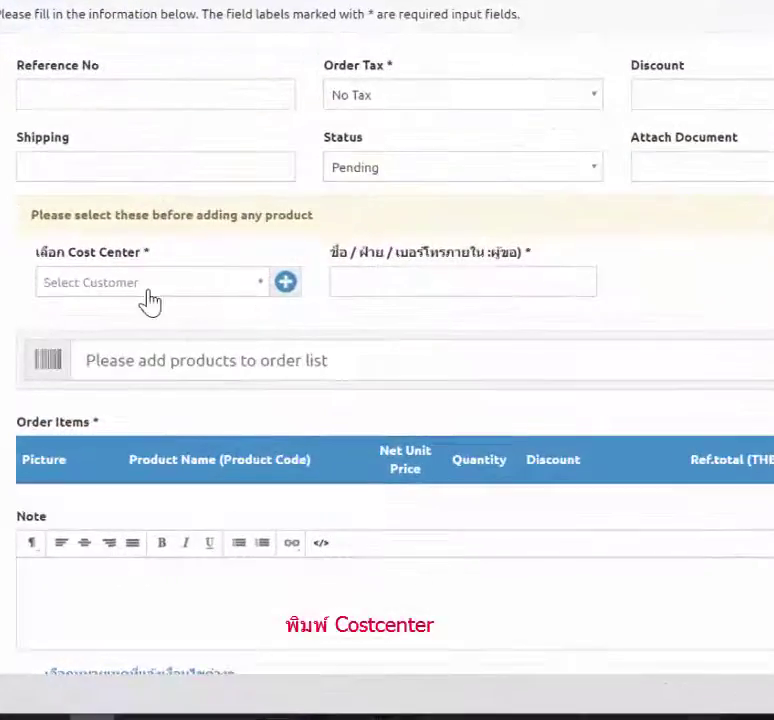
Search the cost centers for "sale" and choose SALES ZONE 1 (ASALE1) for the request
left_click(130, 290)
left_click(130, 290)
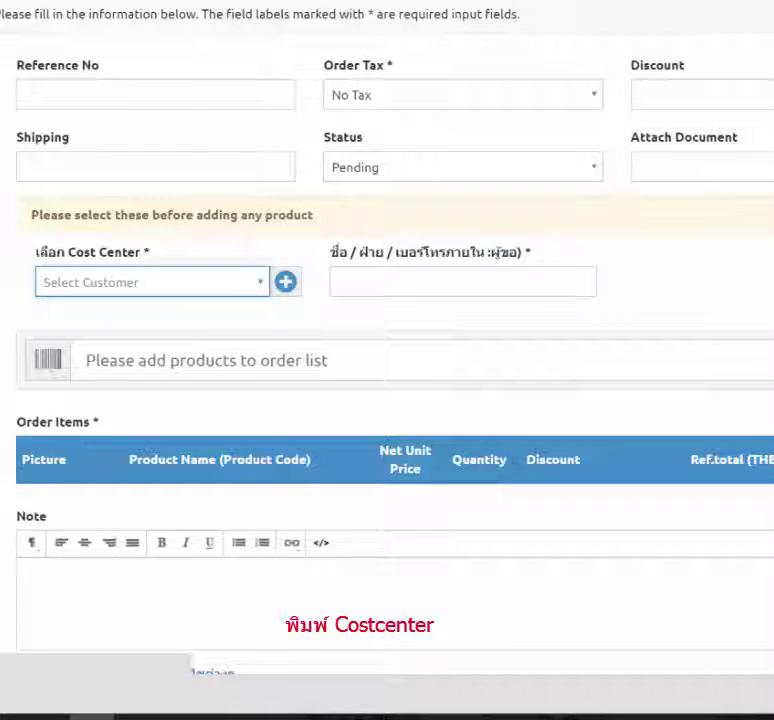
type("sale")
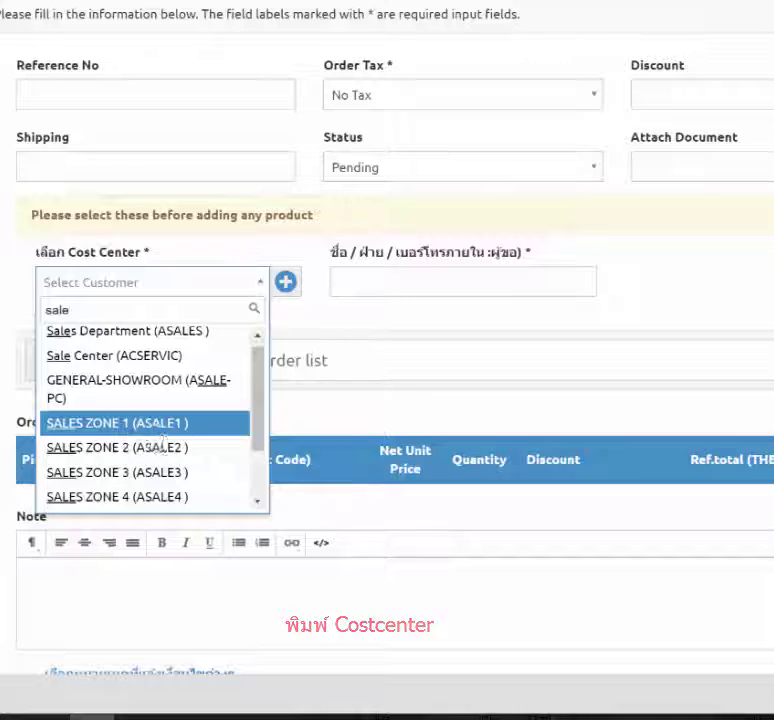
left_click(150, 423)
Fill in the requester field with the requester's name, the department Sales and the internal phone extension, separated by slashes
left_click(415, 282)
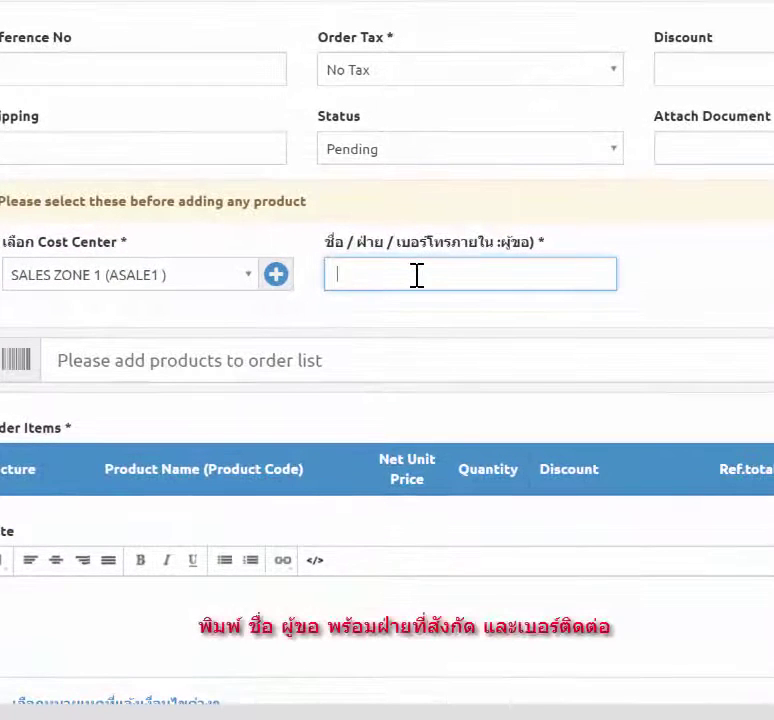
type("พรสร")
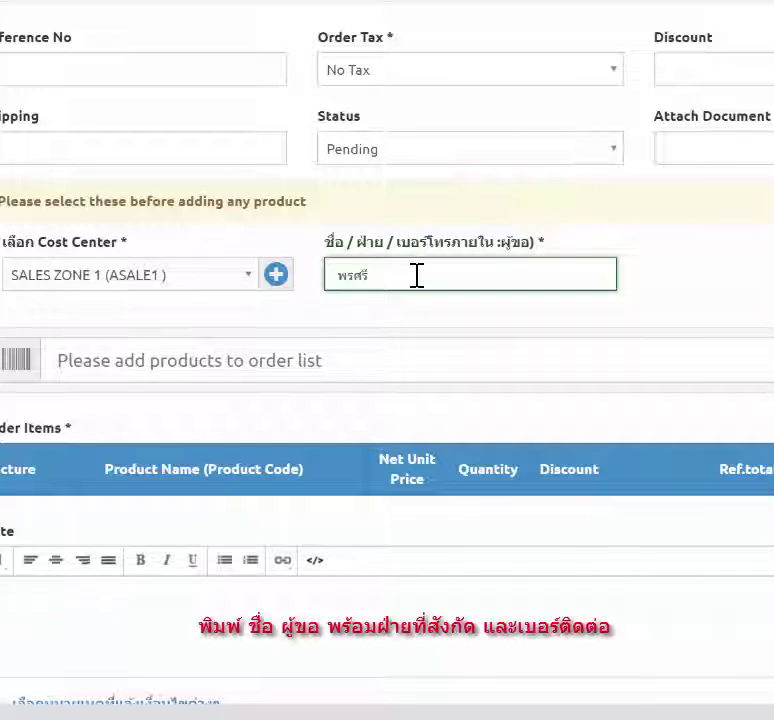
type(" /")
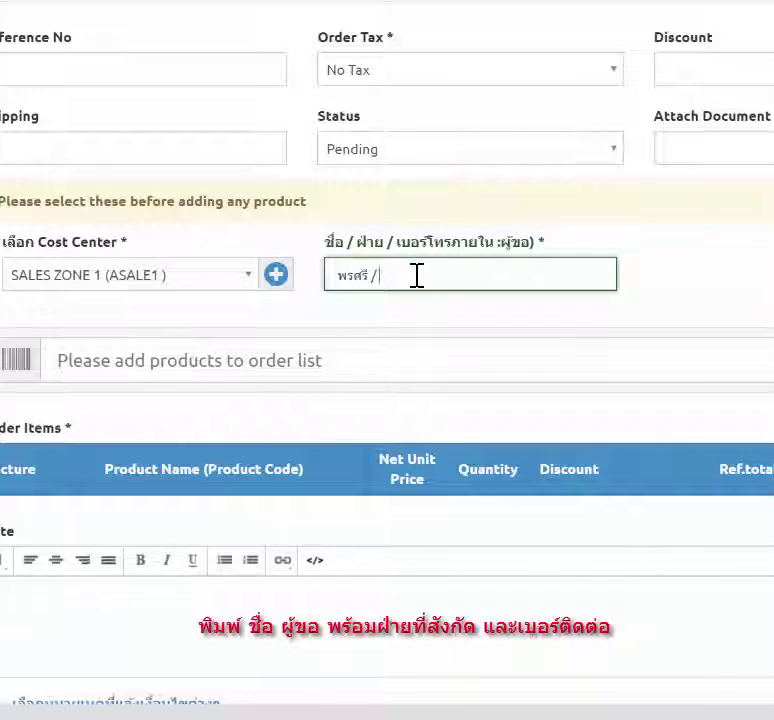
type(" Sales")
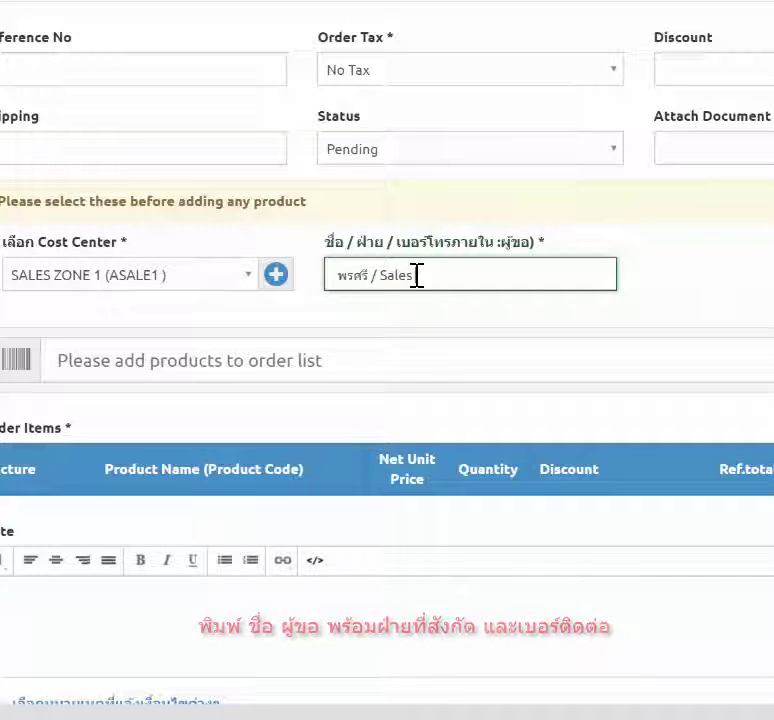
type(" / 8812")
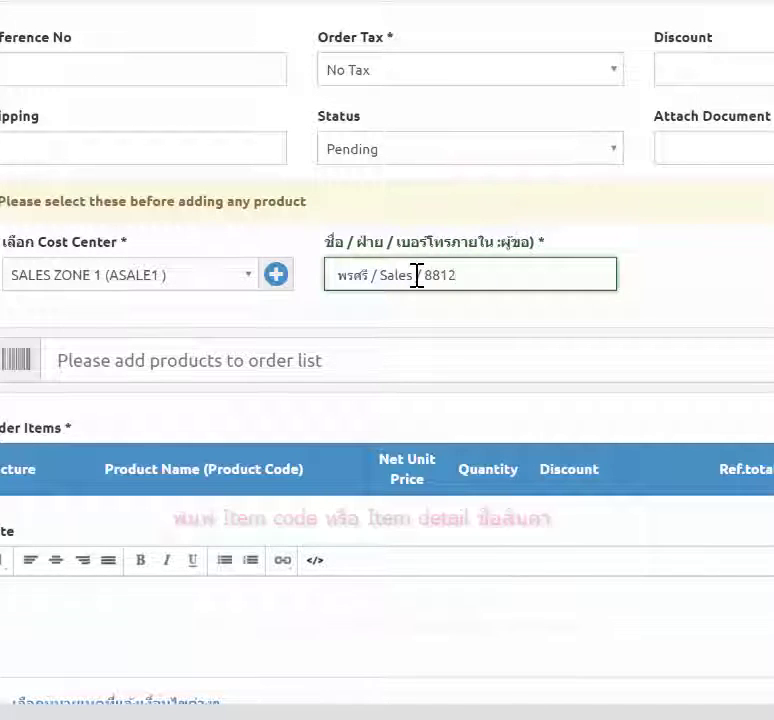
Add the clear-lens safety glasses #P650-A-AF- (GLSS0001) and the blue S-GUARD helmet (HLMT0001BU) to the order items
left_click(57, 360)
type("g")
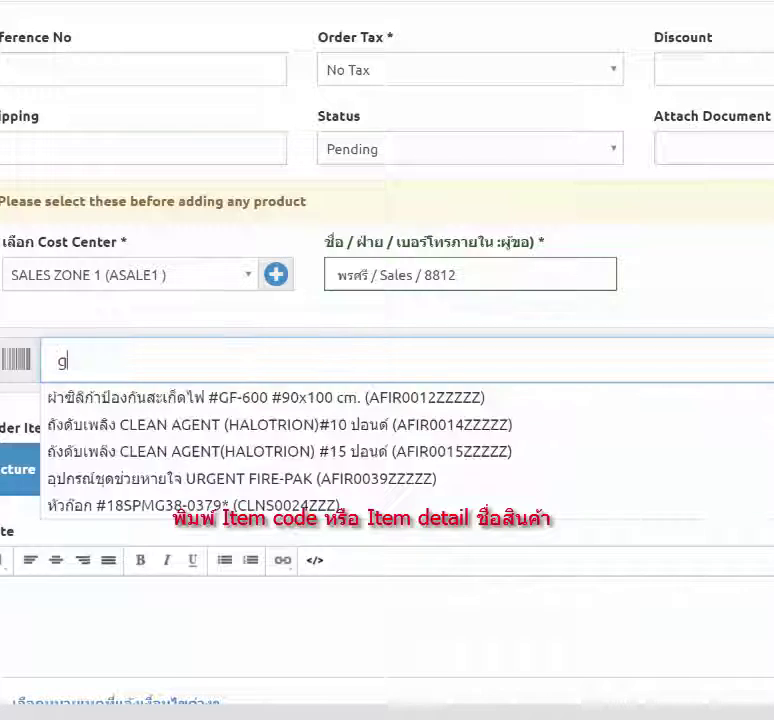
type("l")
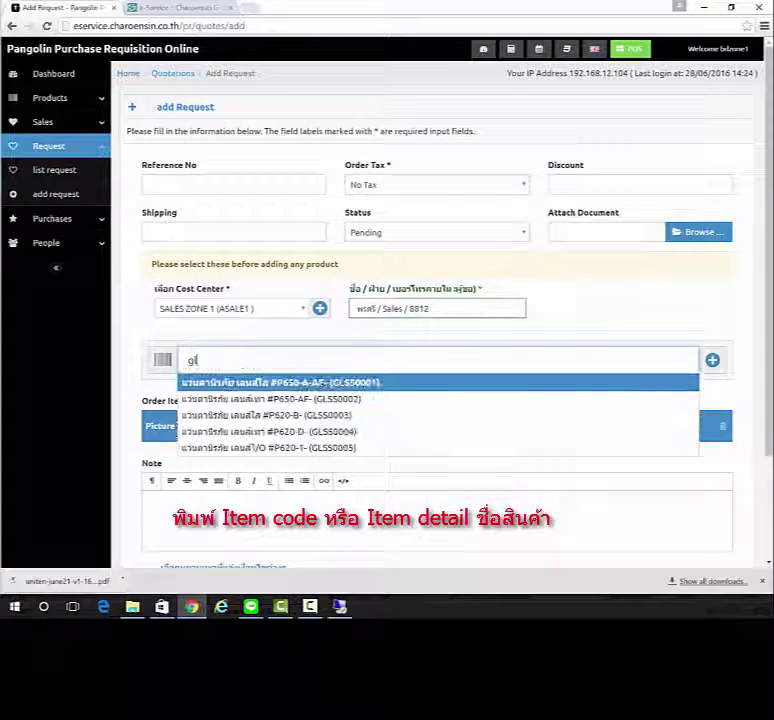
left_click(300, 397)
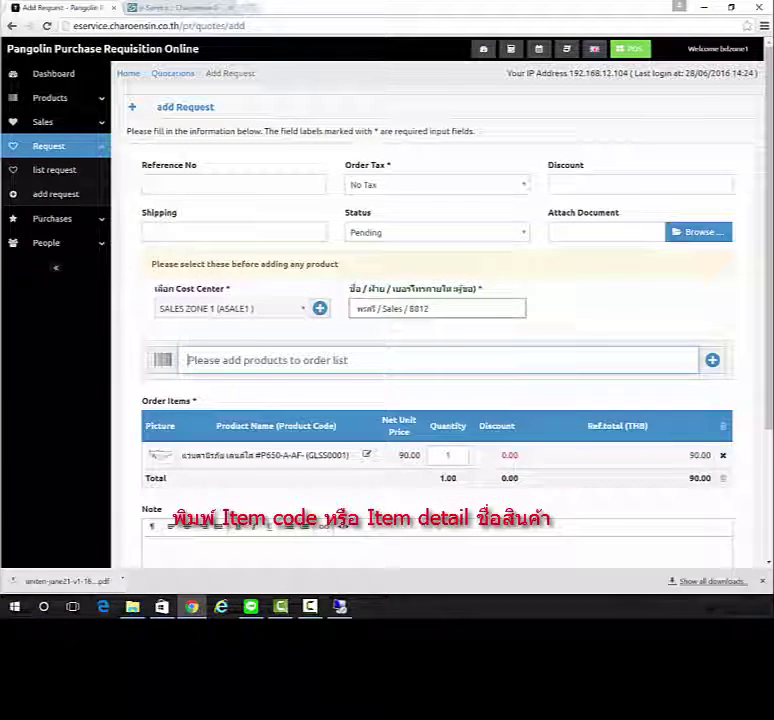
type("hl")
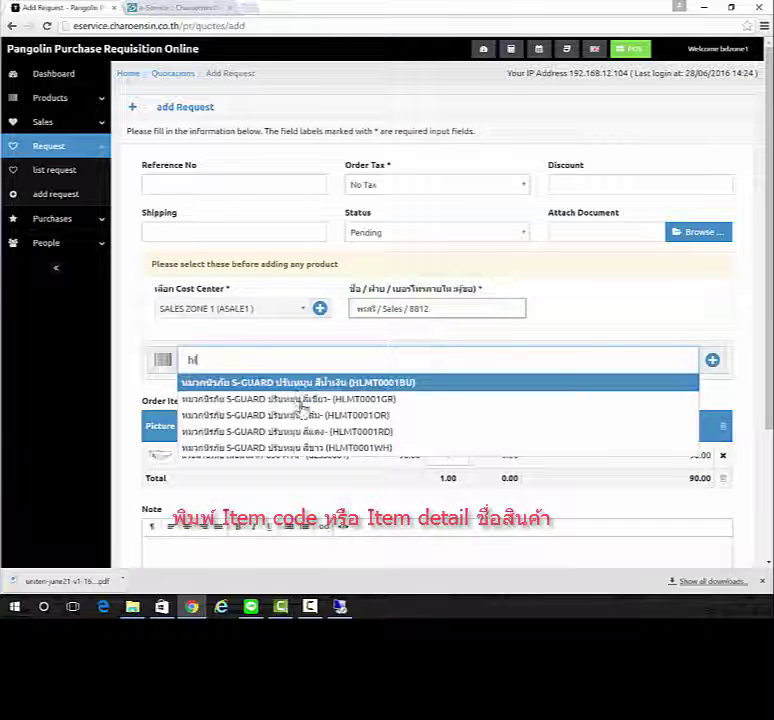
left_click(300, 382)
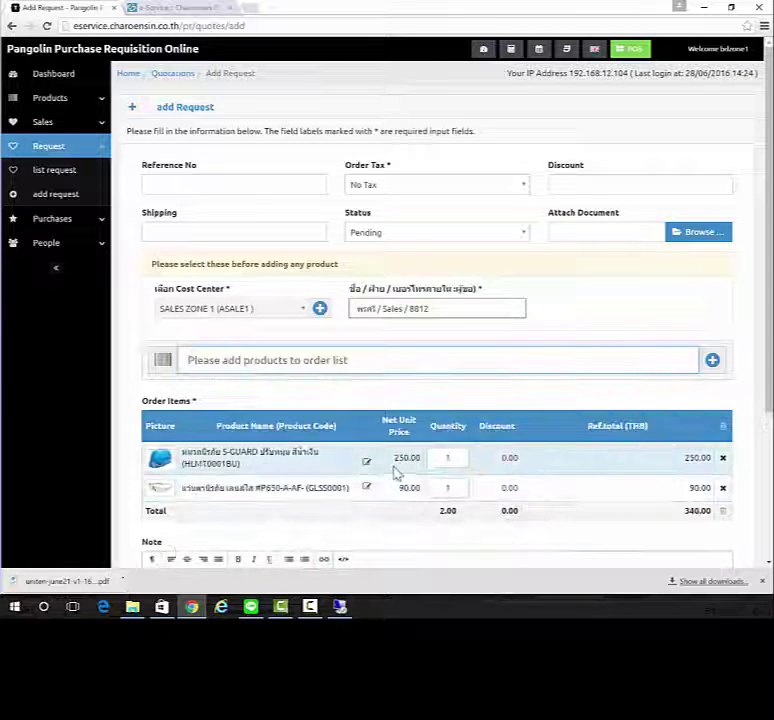
Find the consumable supplies product with "z-s" and add it (z-supply) to the order items
scroll(360, 380, "down", 1)
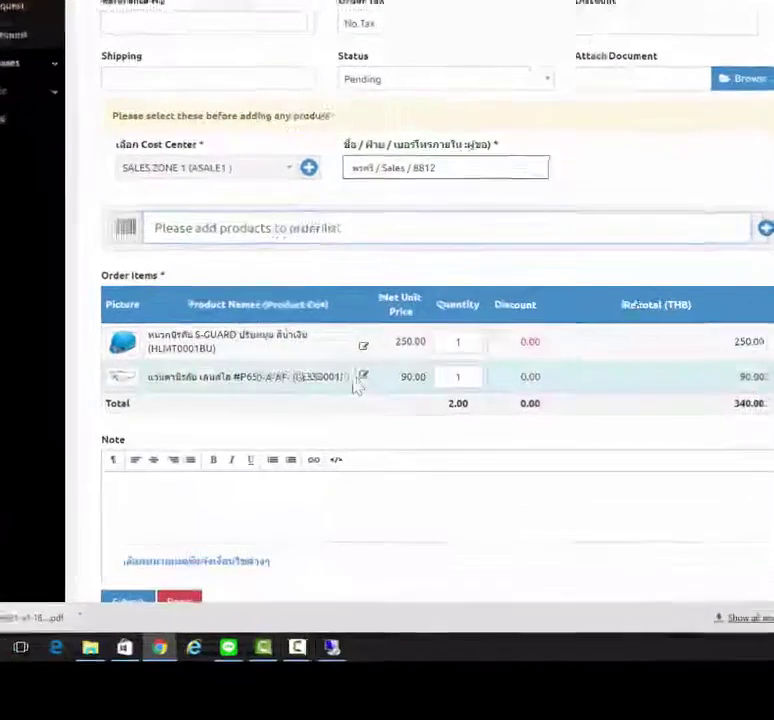
type("z")
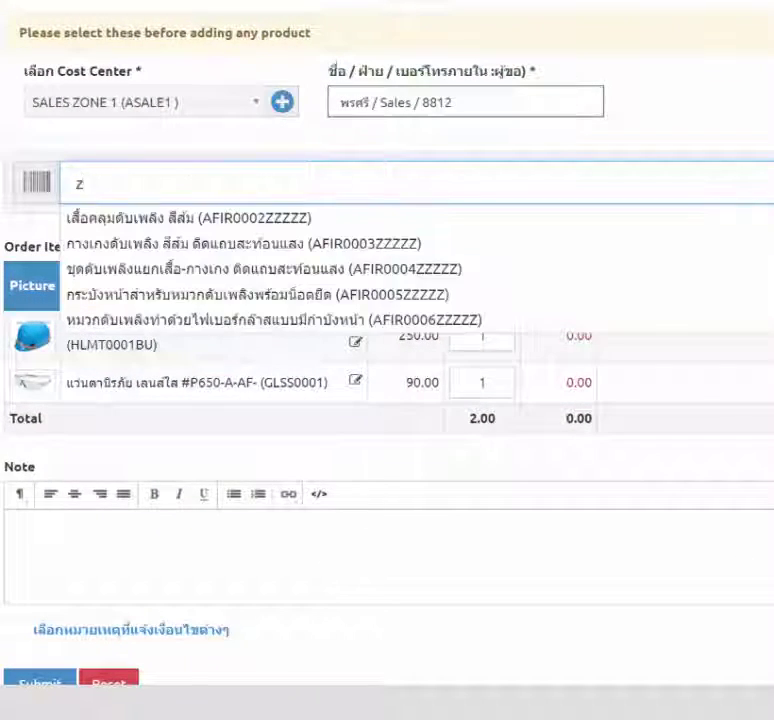
type("-s")
key("Return")
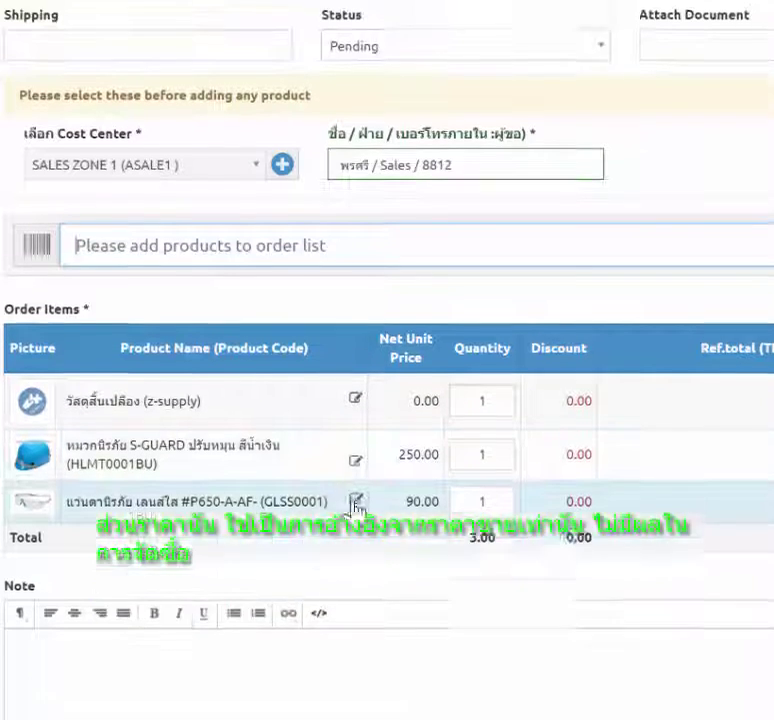
Add the detail "ให้ใส่รายละเอียดที่ต้องการแจ้งฝ่ายจัดซื้อเพิ่มเติมได้" to the safety glasses item (GLSS0001) and submit it
left_click(355, 437)
left_click(320, 57)
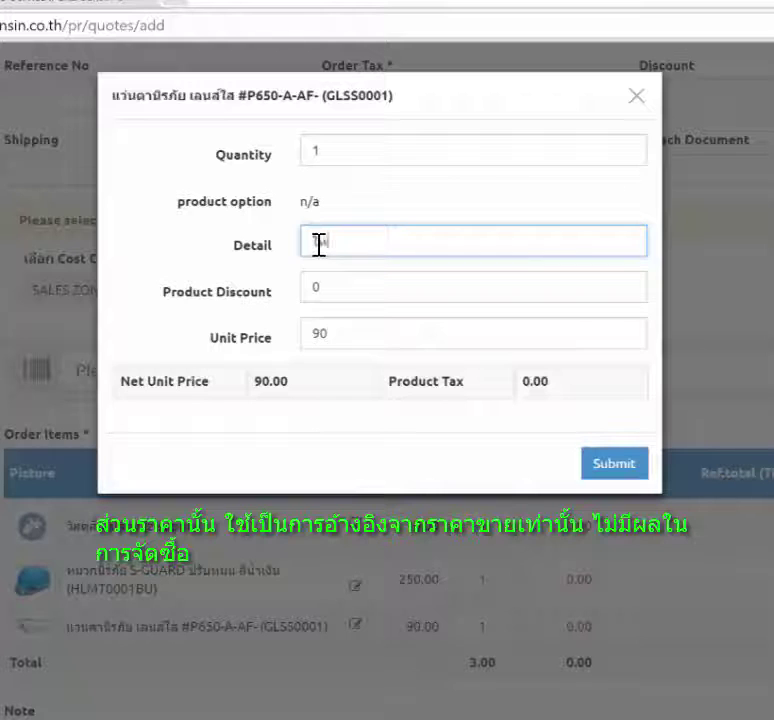
type("ไม่ใส่ราย")
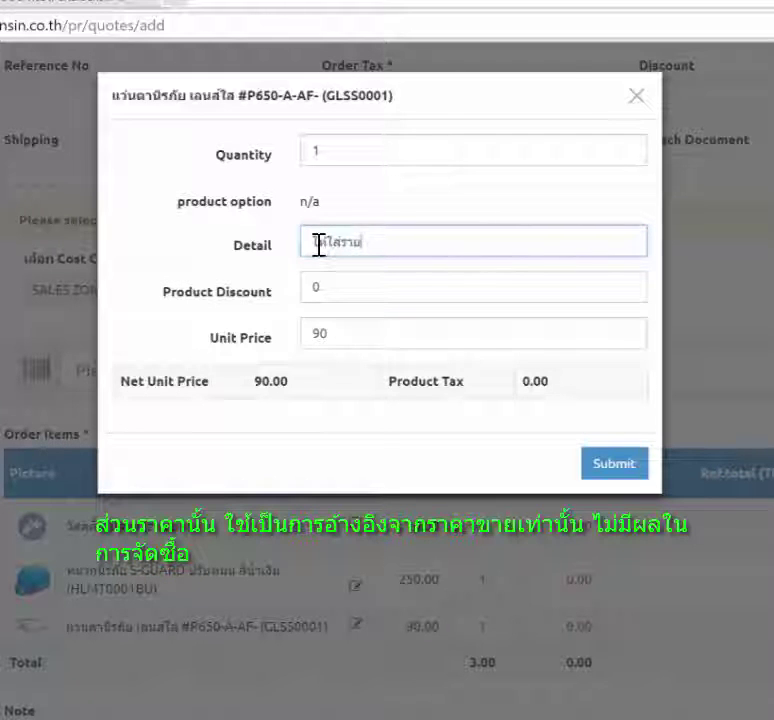
type("ละเอียด")
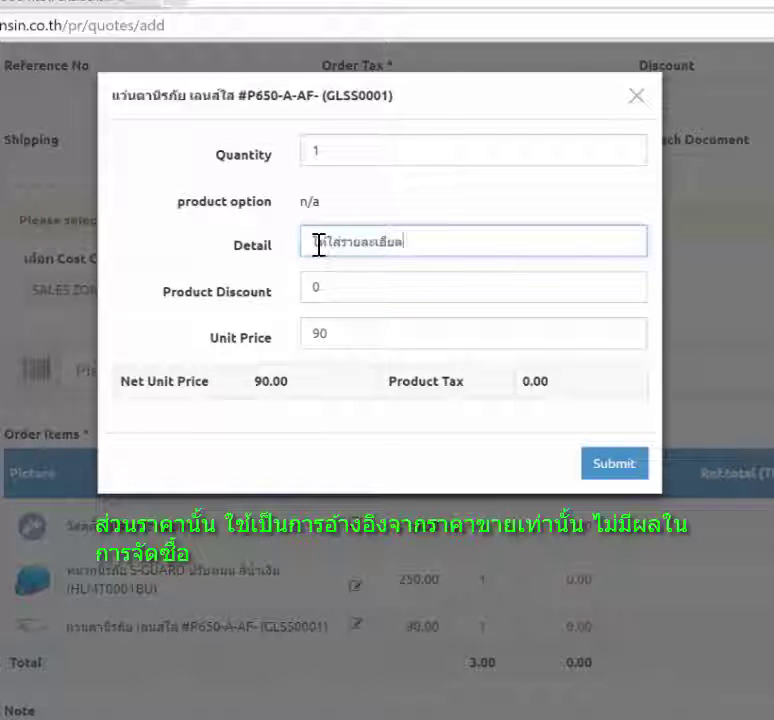
type("ที่ต้องการแ")
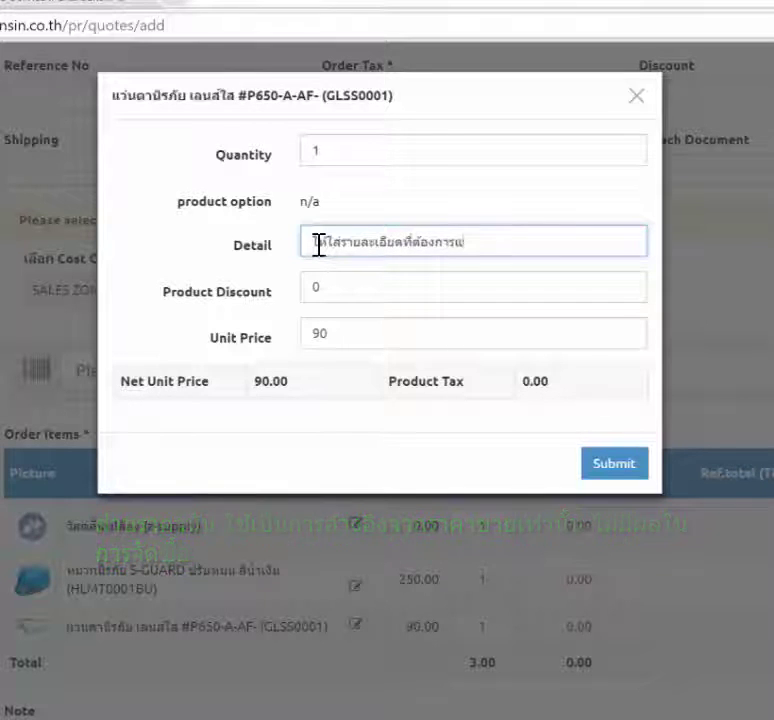
type("จ้งฝ")
type("่ายจ")
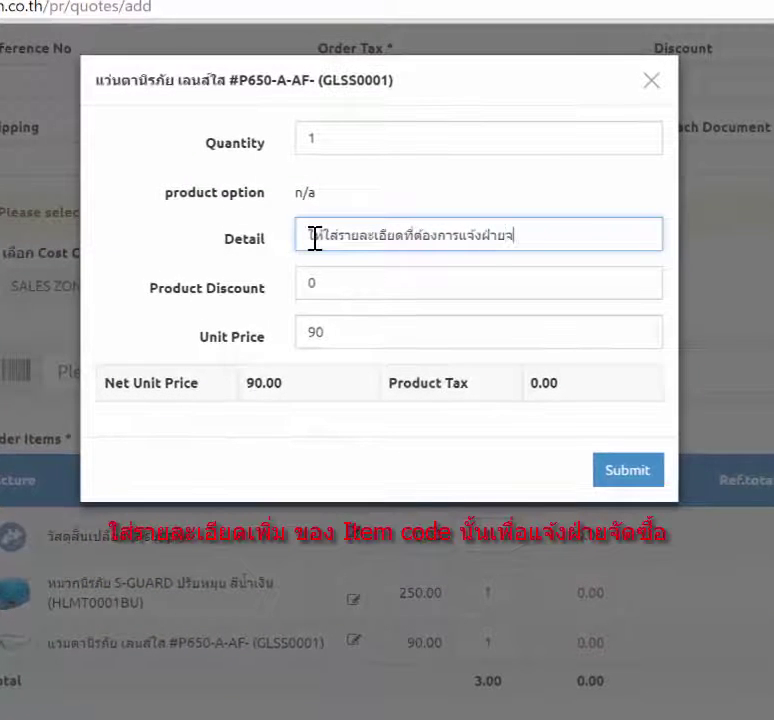
type("ัดซื้อ")
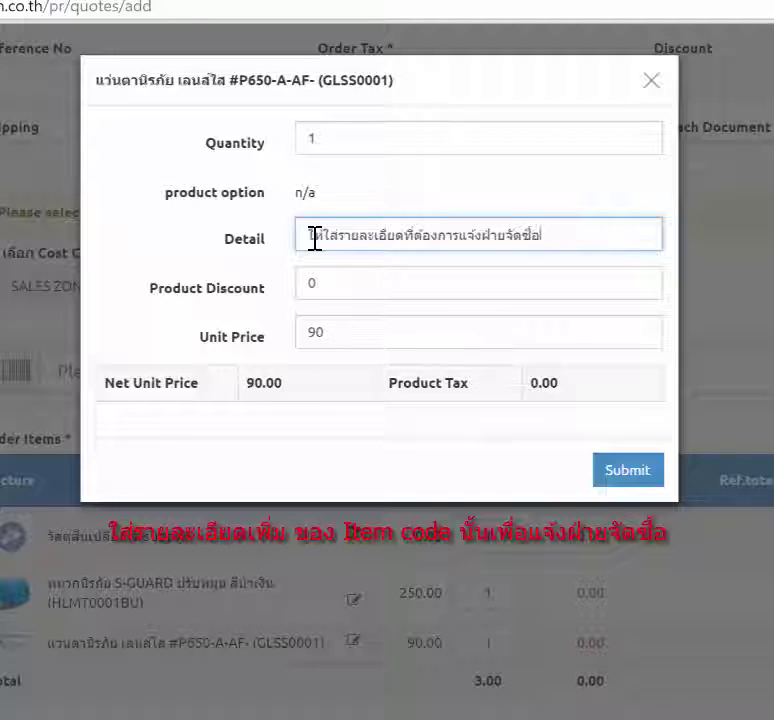
type("เพิ่มเติมได้")
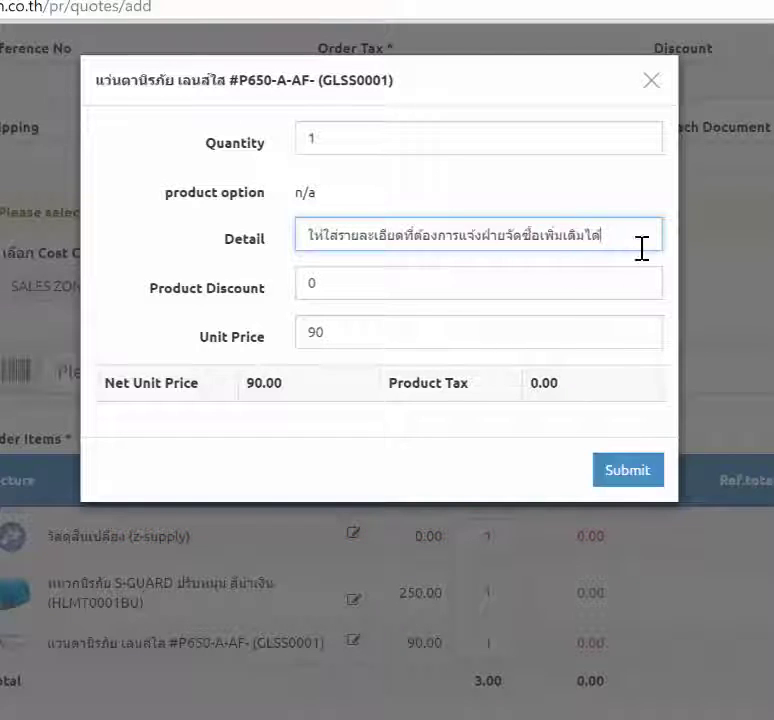
key("Return")
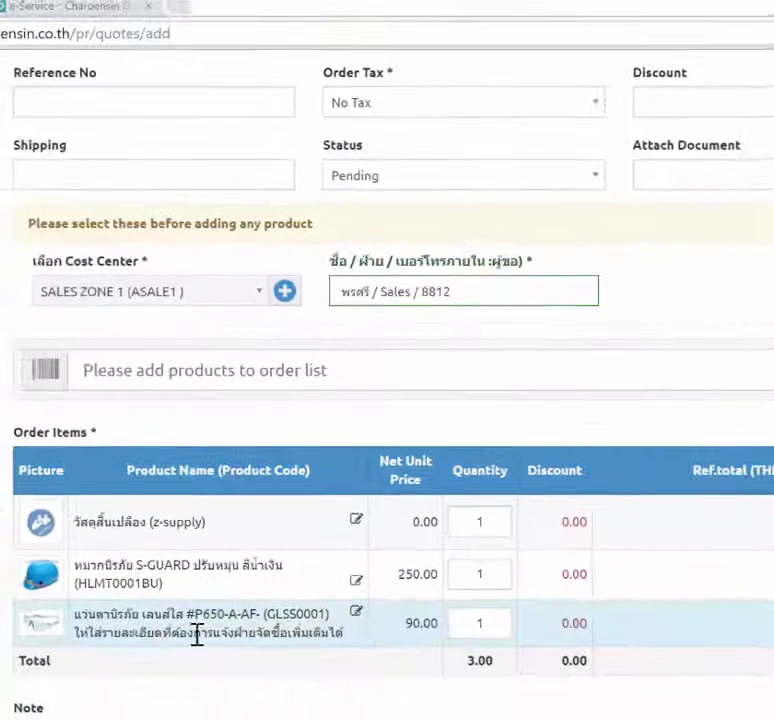
Add the detail "ให้ใส่ข้อมูลที่ต้องเพิ่มเติม แจ้งฝ่ายจัดซื้อ" to the blue S-GUARD helmet item (HLMT0001BU) and submit it
left_click(356, 580)
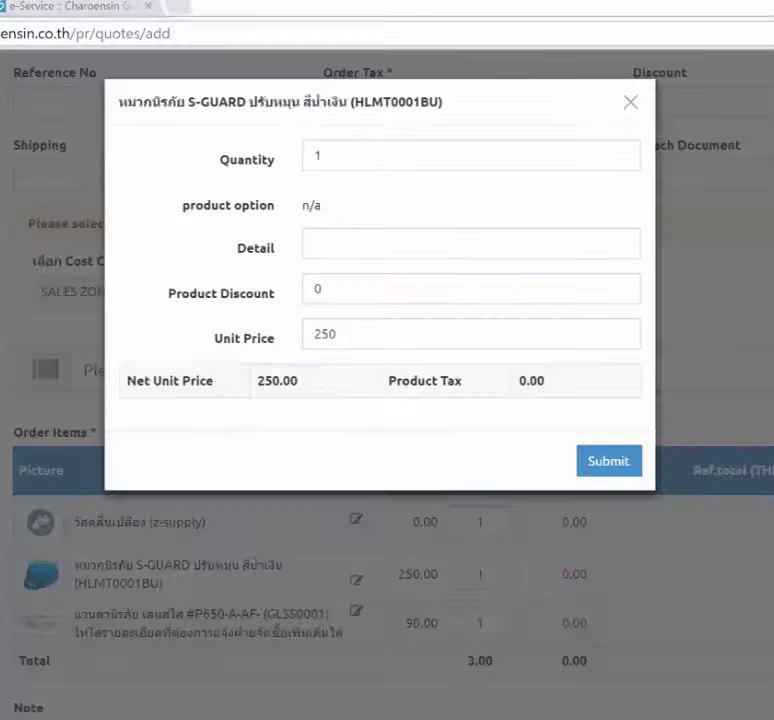
type("ใ")
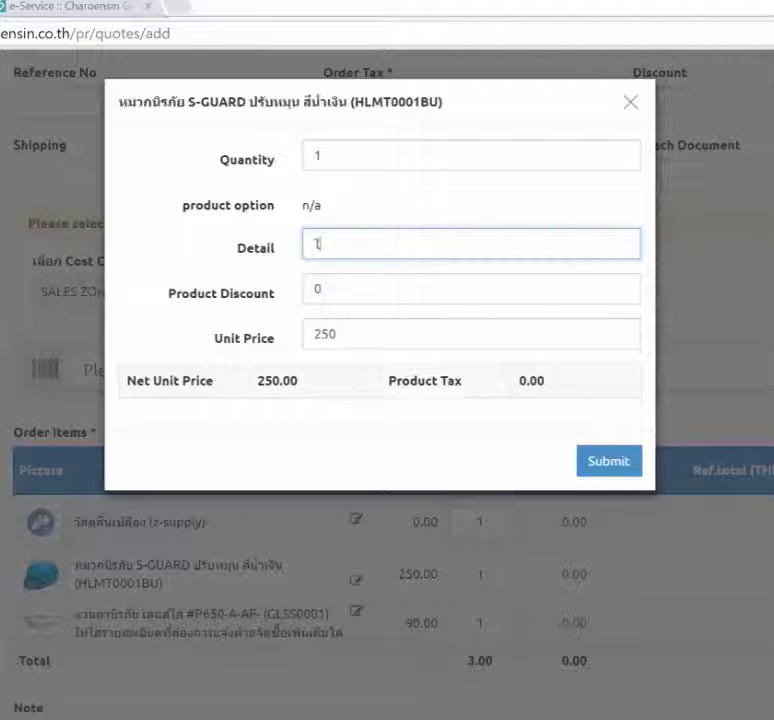
type("ห้ใส")
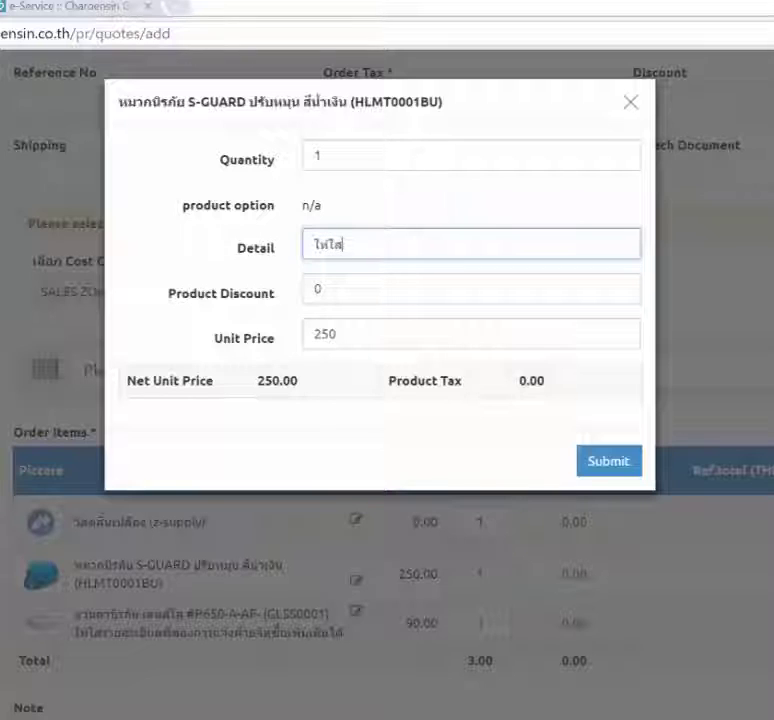
type("่ข้อมูลที่ต้องเพิ่ม")
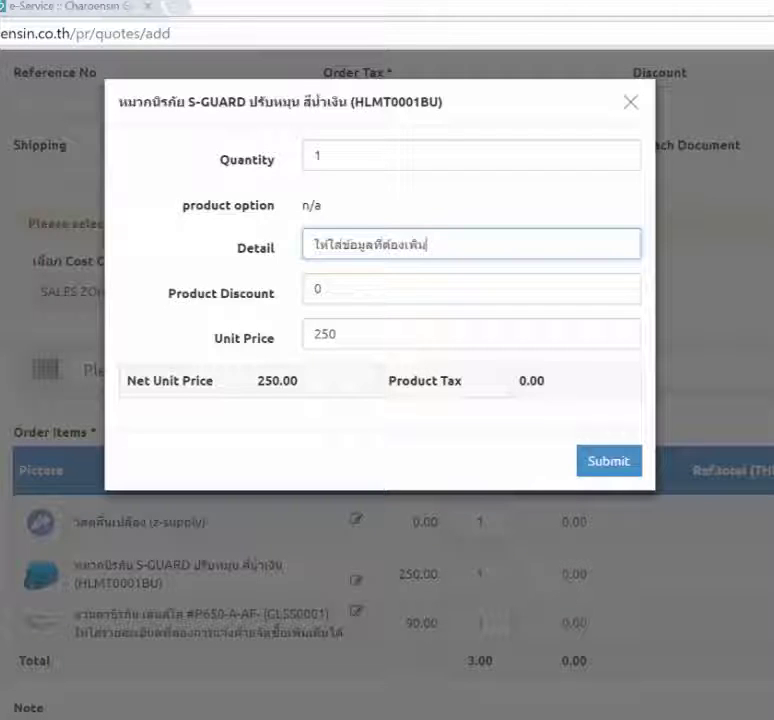
type("เติม แจ้ง")
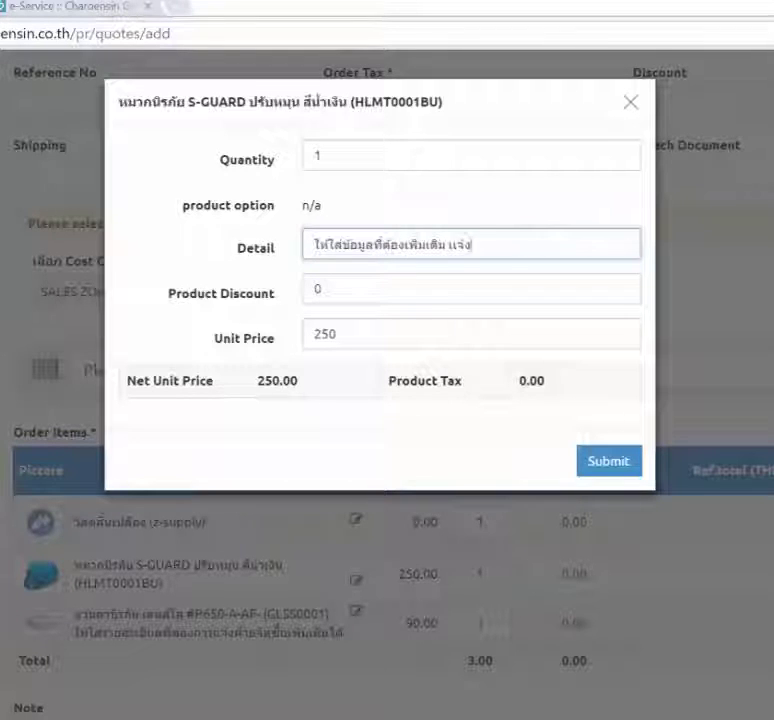
type("ฝ่ายจัดซื้อ")
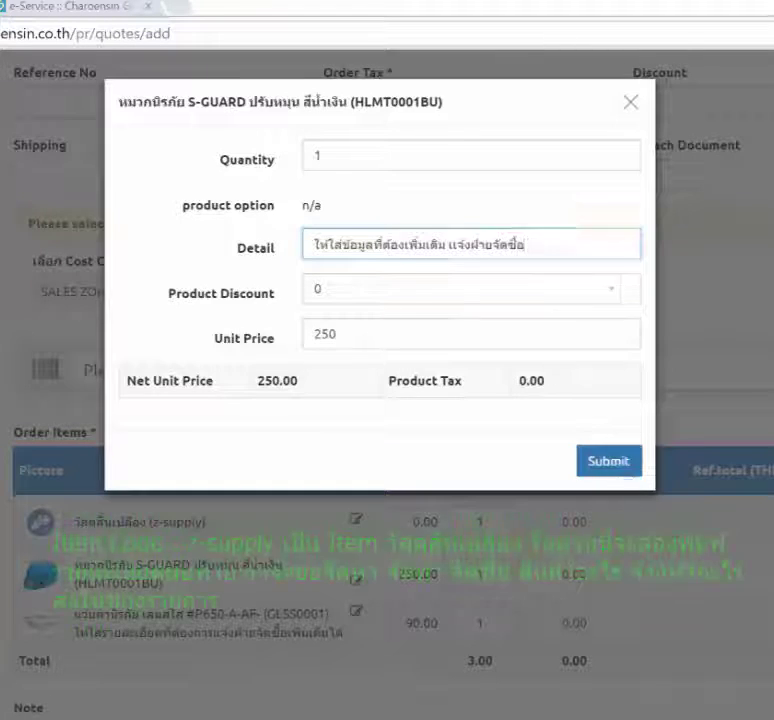
key("Return")
Add the detail "z-supply ให้ใส่รายการที่เราต้องการ เช่น จัดซื้อ หมึกพิมพ์ เก้าอี้ จัดหาวัสดุ ที่นอกเหนือจาก ITEM" to the consumable supplies item and submit it
left_click(357, 520)
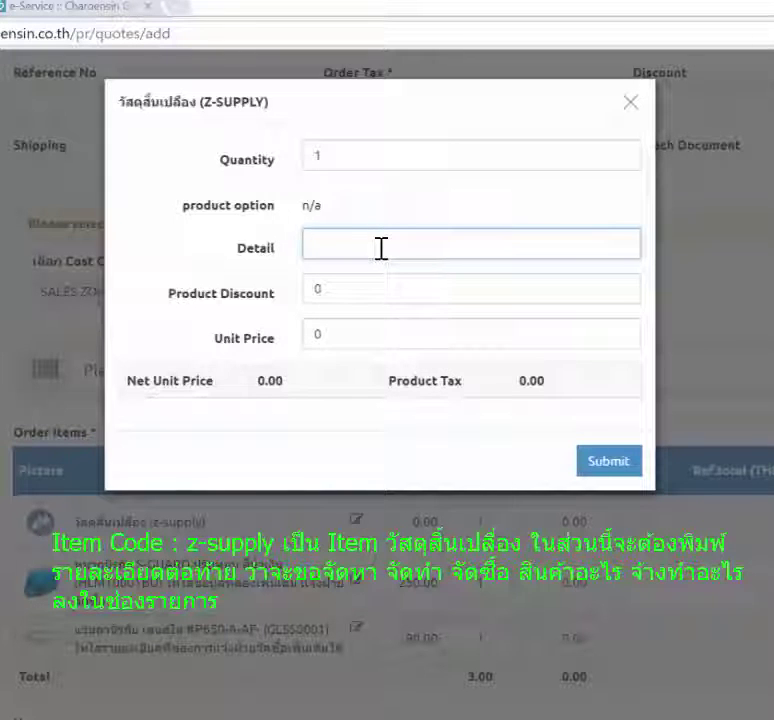
type("z-su")
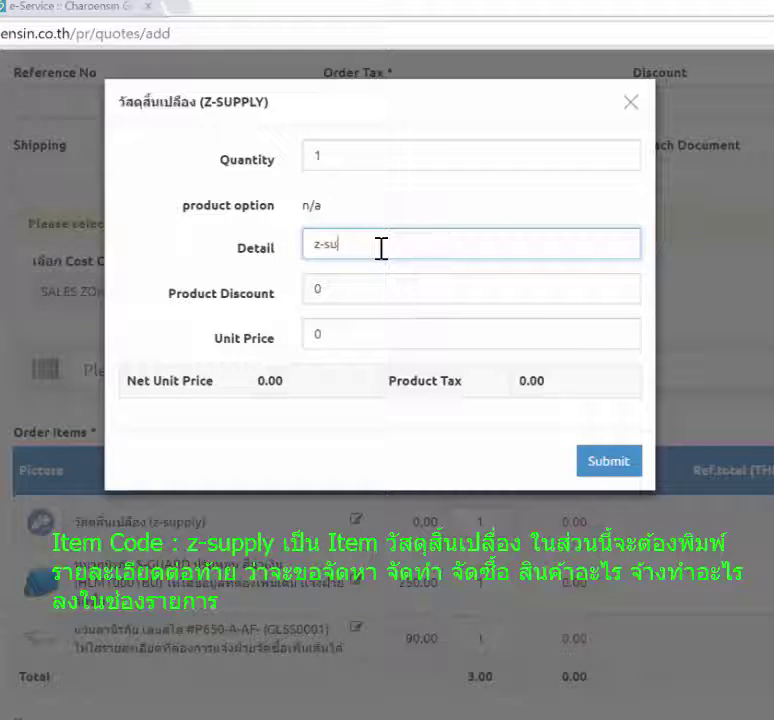
type("pply ")
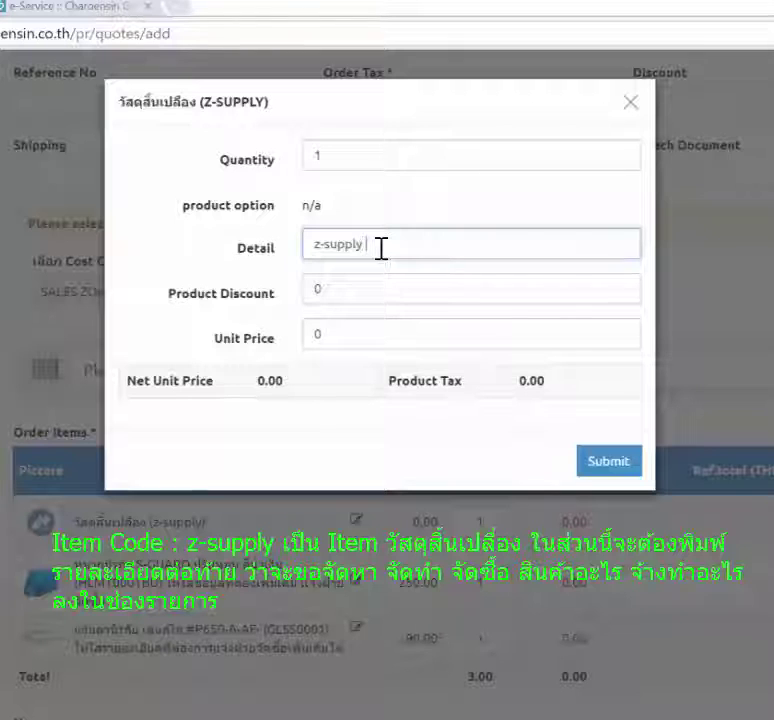
type("ให")
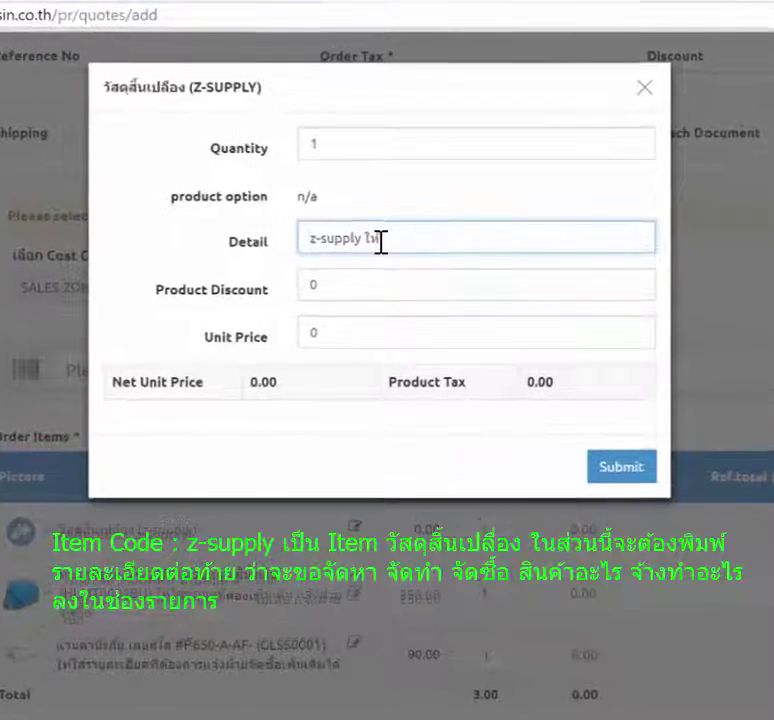
type("ใส่รายการ")
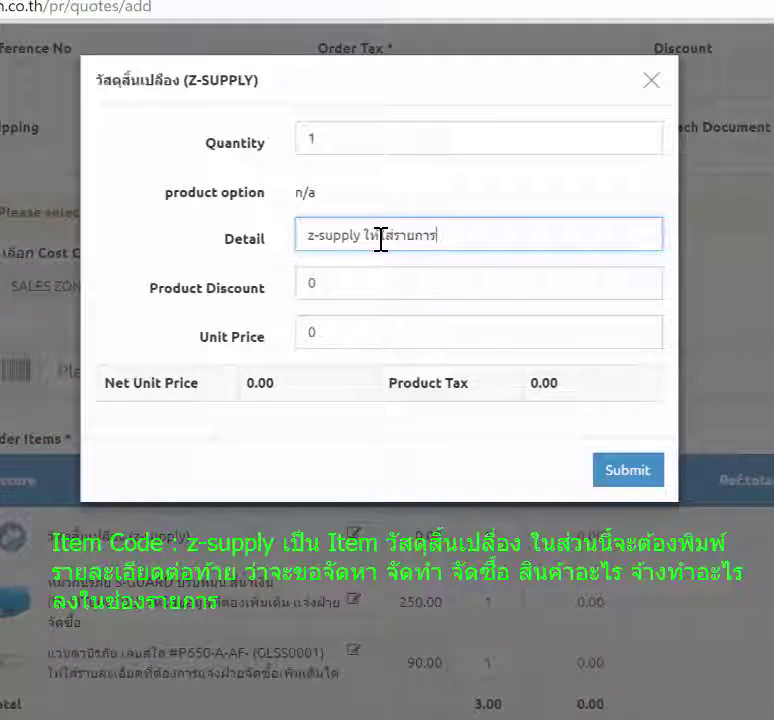
type("ที่เราต")
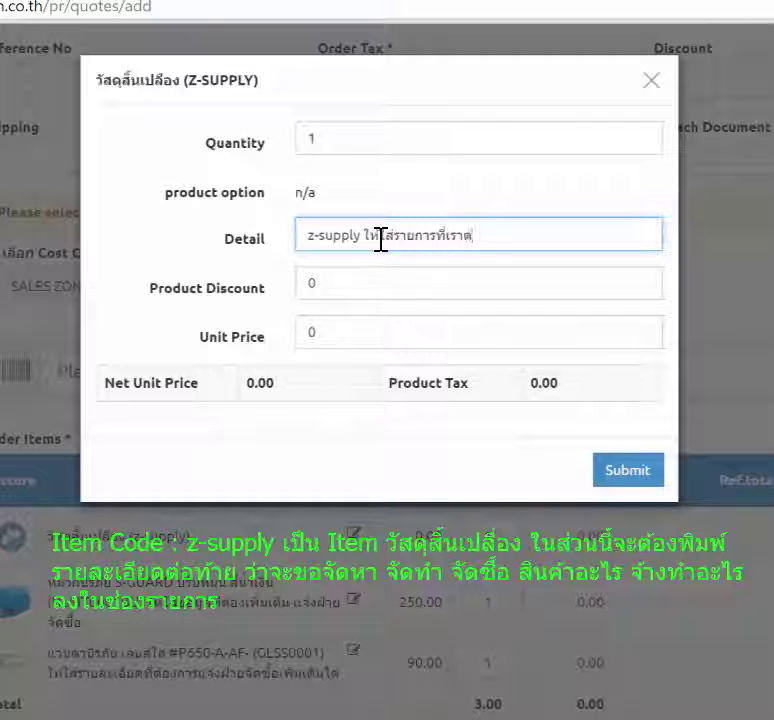
type("้องการ เช่น จัดซื้")
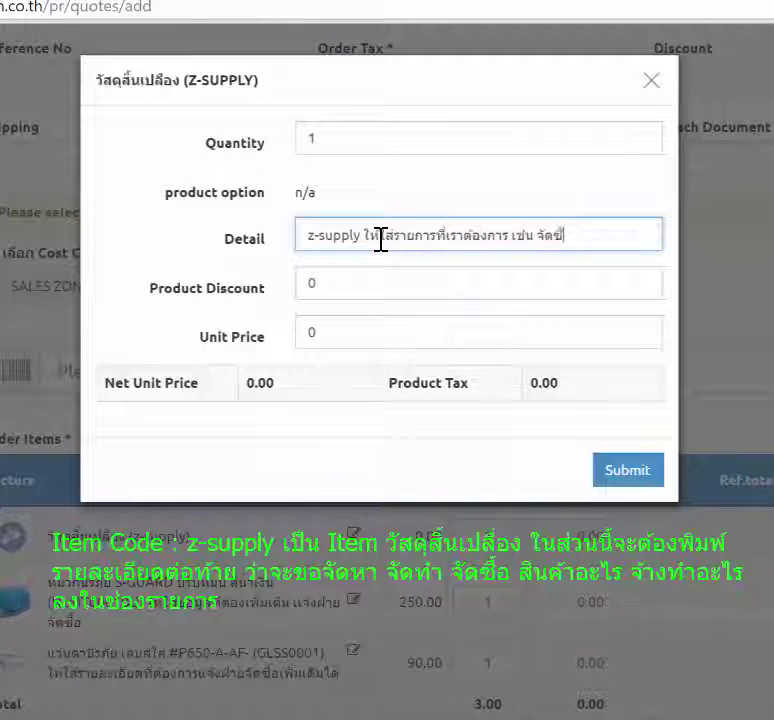
type("อ หมึกพิมพ")
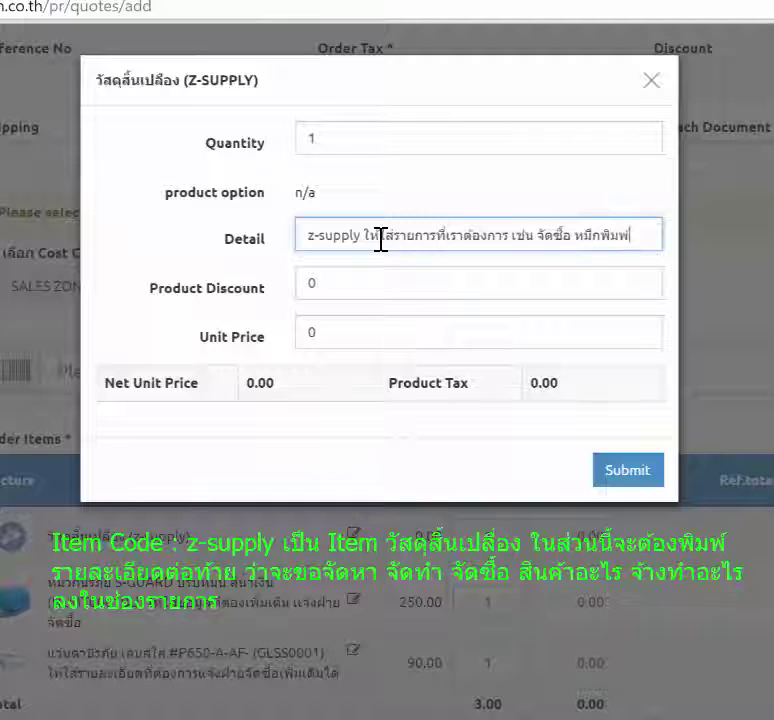
type("์ เก้าอี")
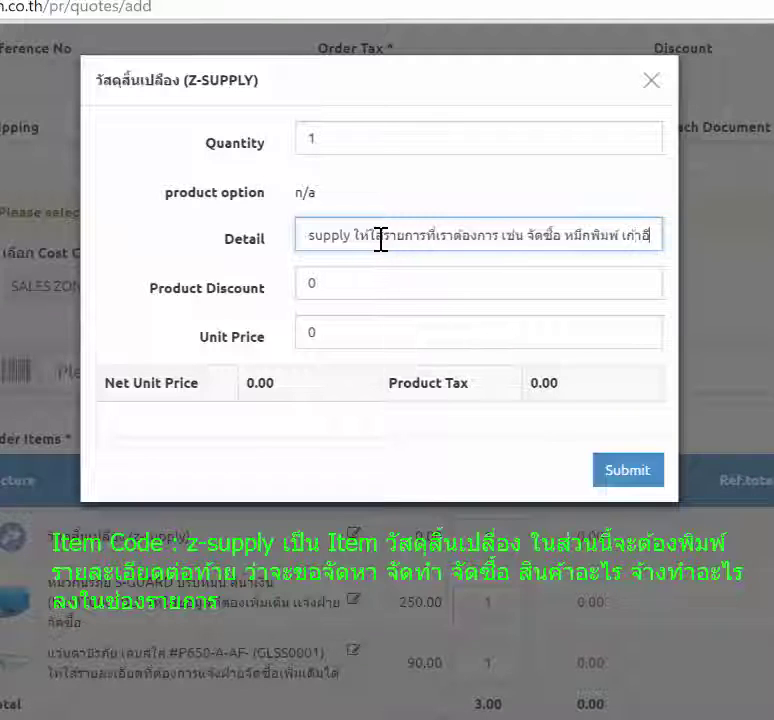
type("้")
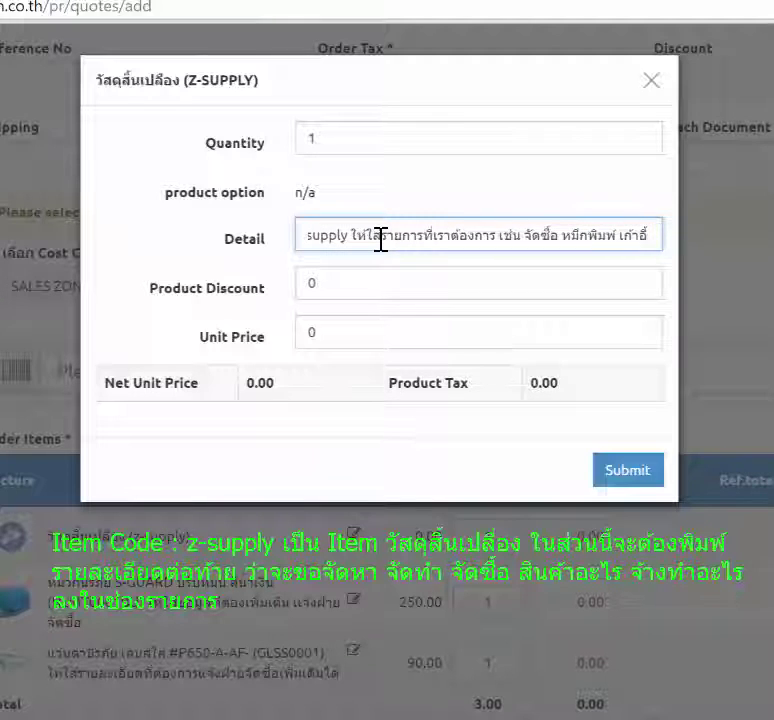
type(" จัดหา")
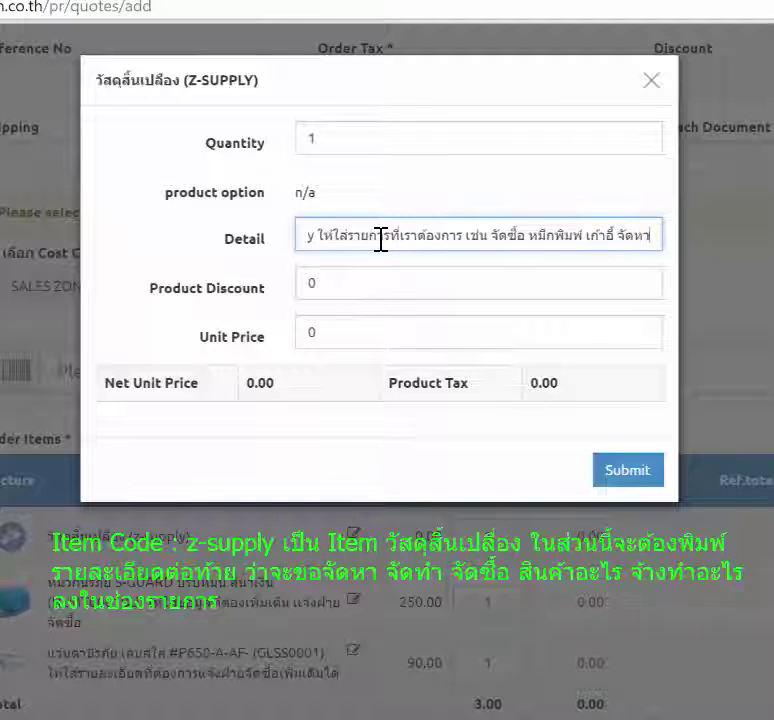
type("วัสดุ")
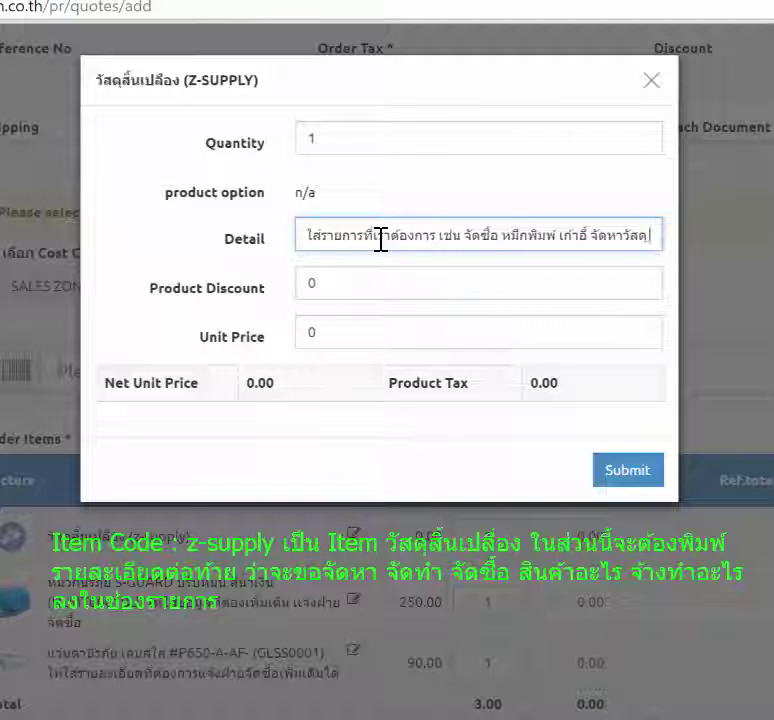
type(" ที่นอก")
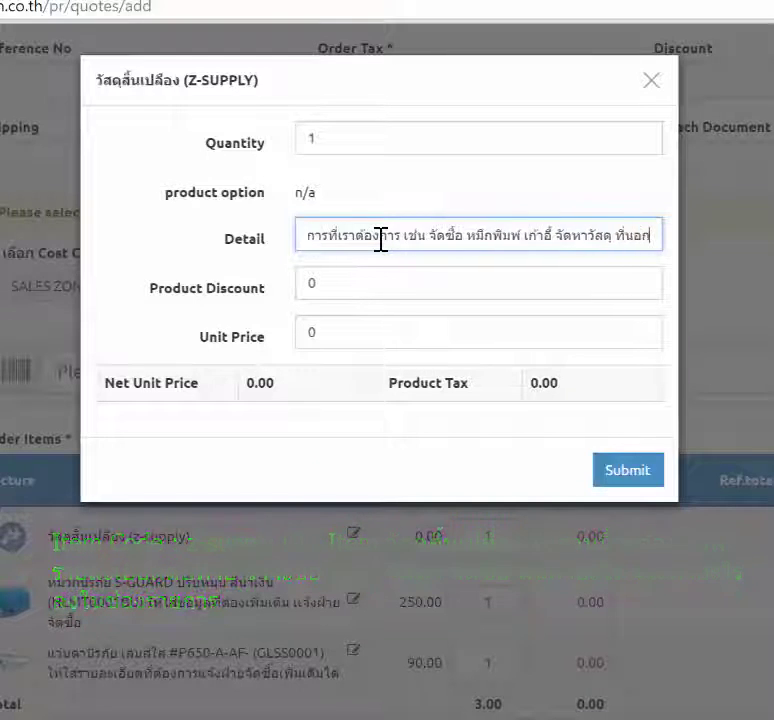
type("เหนือจาก")
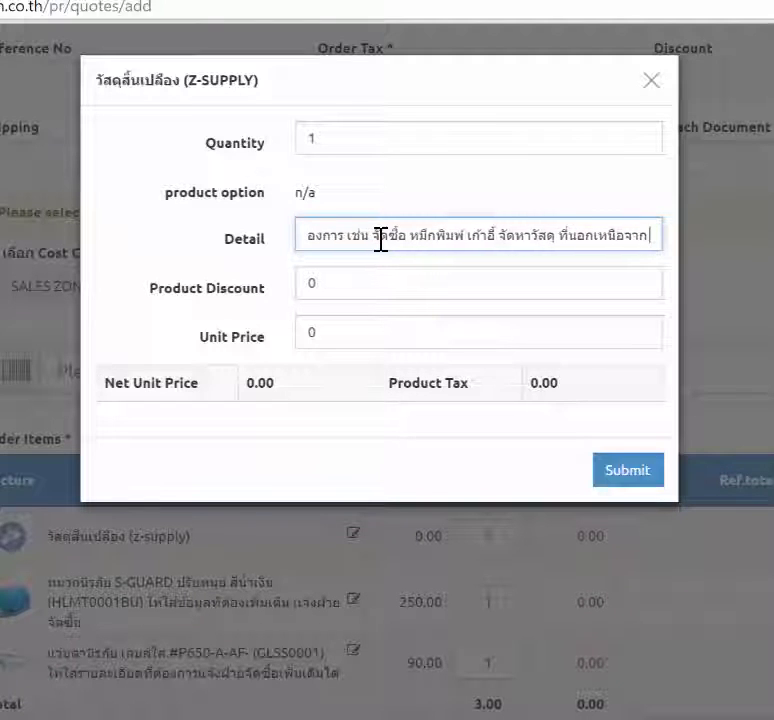
type(" ITEM")
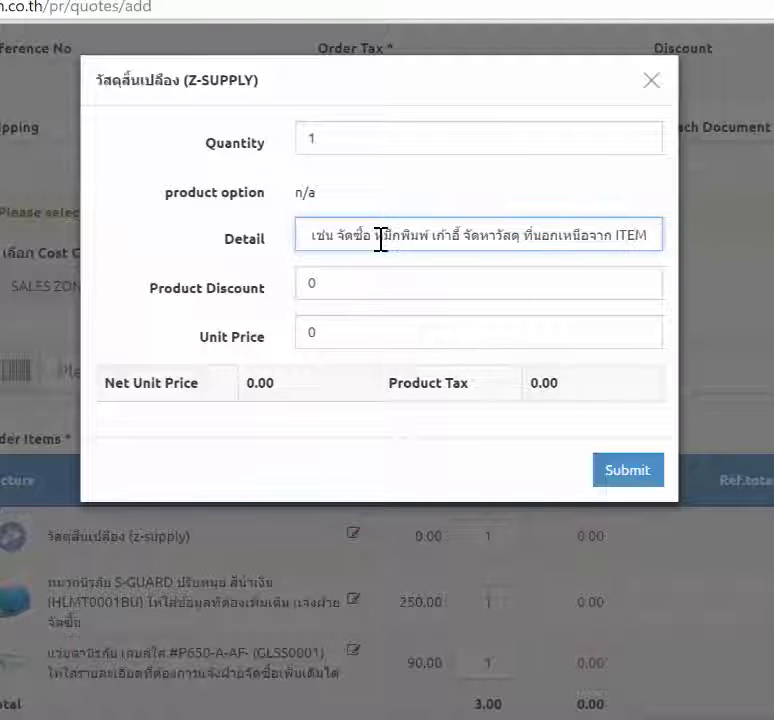
left_click(627, 470)
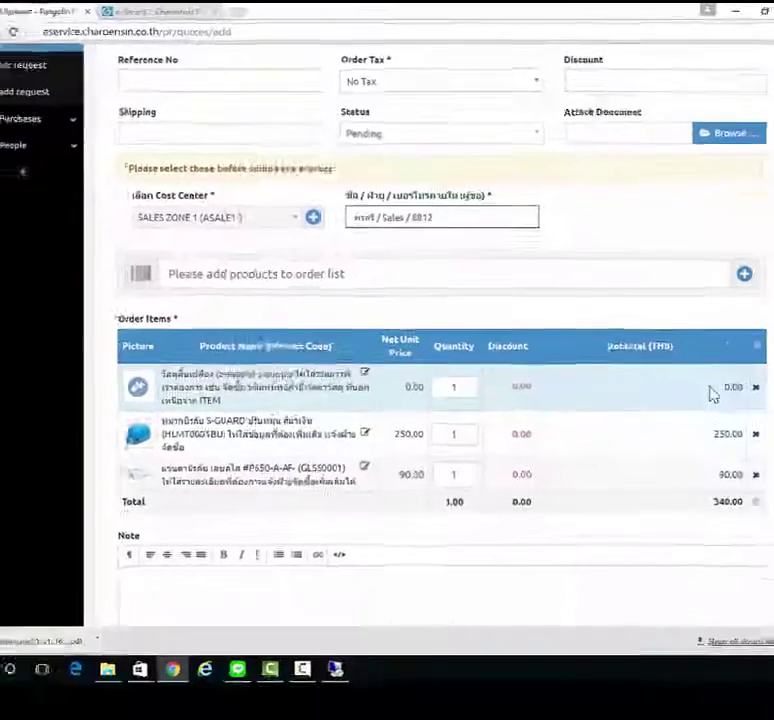
Write "ในส่วนนี้ให้ใส่ วันที่ต้องการใช้ของ เช่น 24/6/2016" as the first line of the request's note
scroll(300, 490, "down", 1)
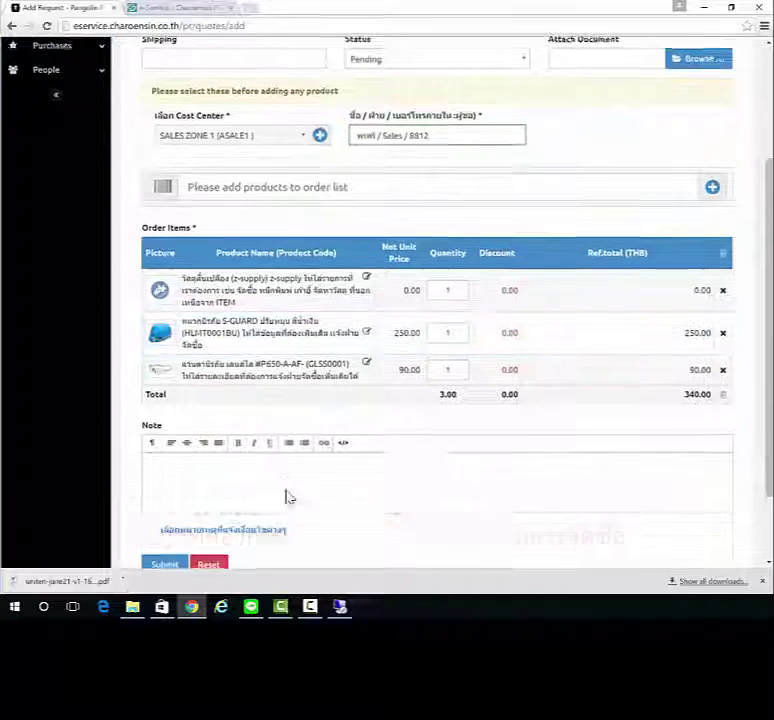
left_click(289, 498)
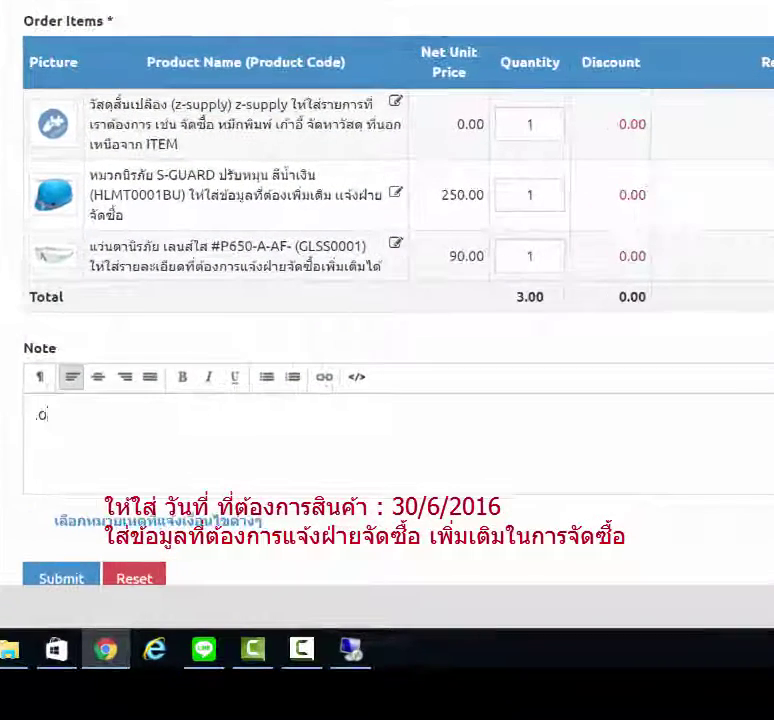
type("ใน")
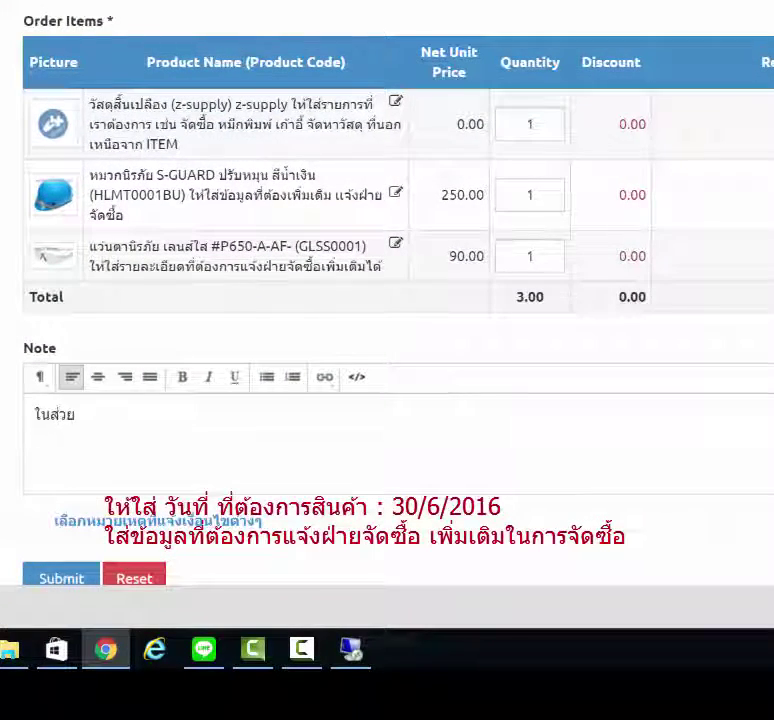
type("ส่วนนี้ให")
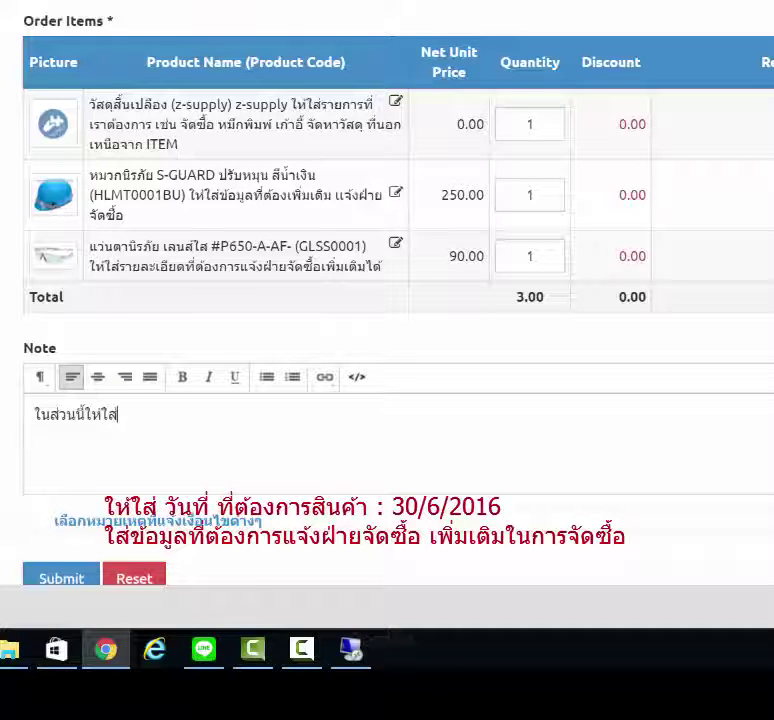
type("้ใส่ วันที่ต")
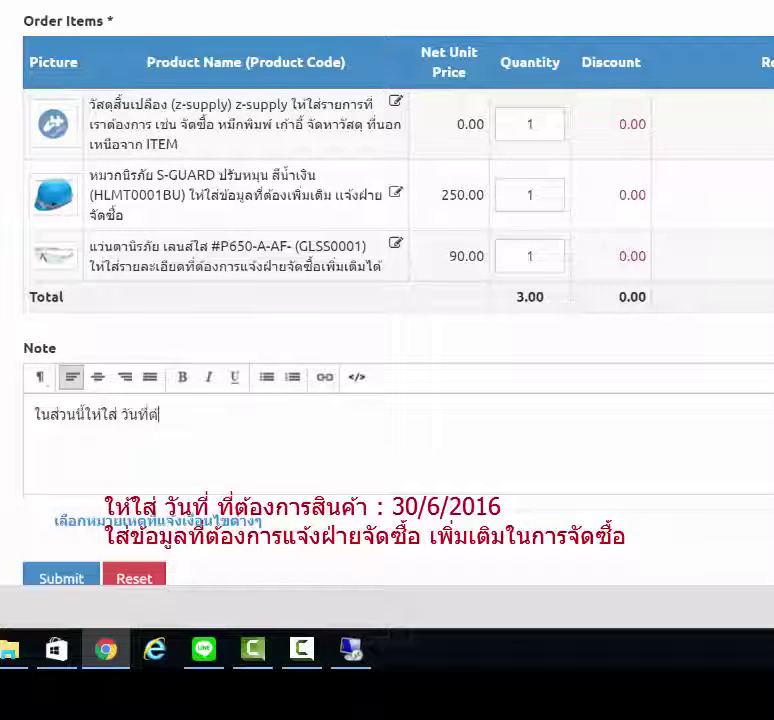
type("้องการใ")
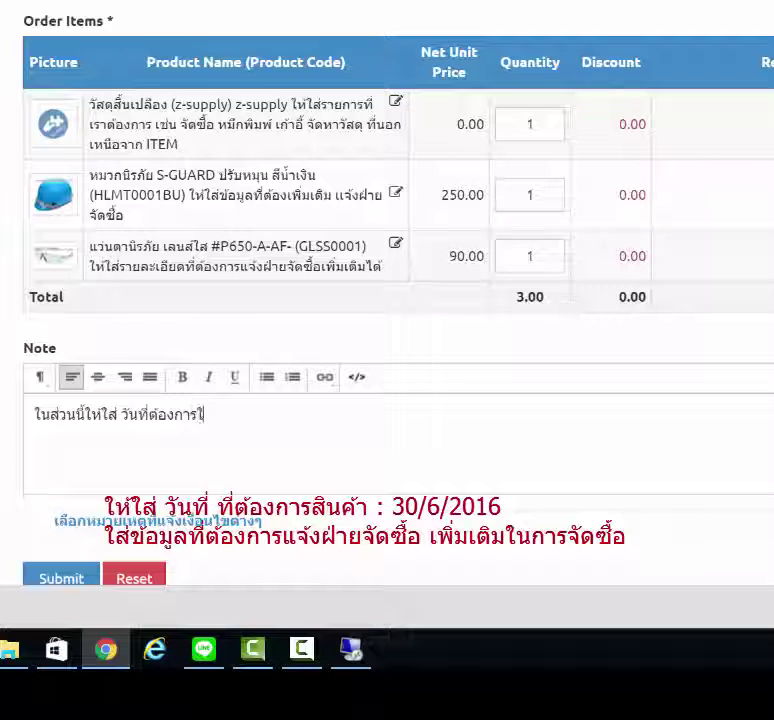
type("ช้ของ")
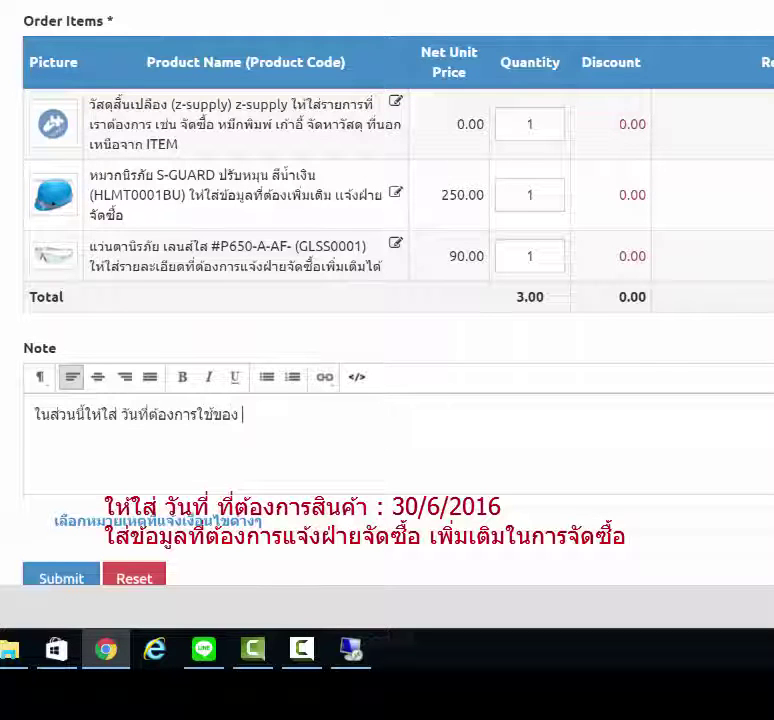
type(" g")
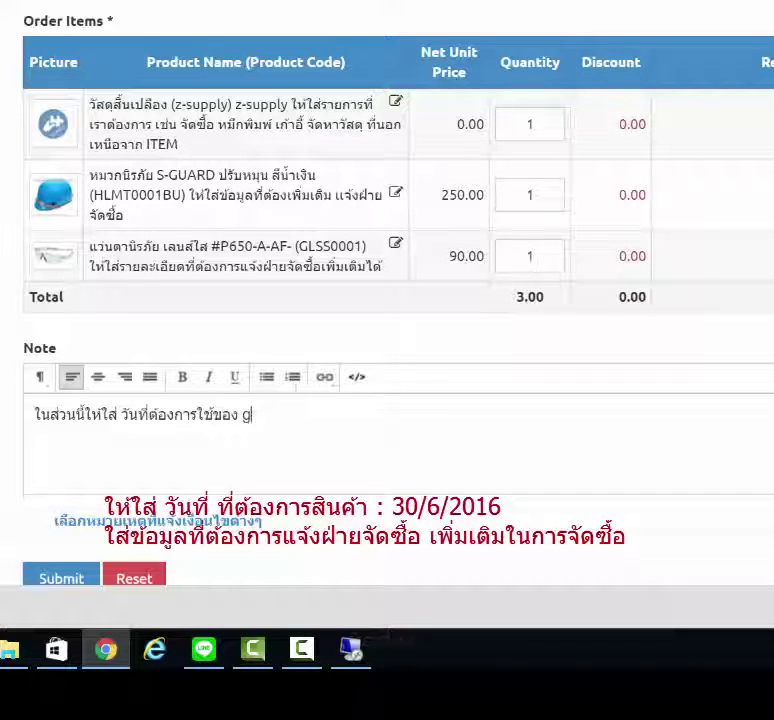
type("=jo ป")
type("ช่น")
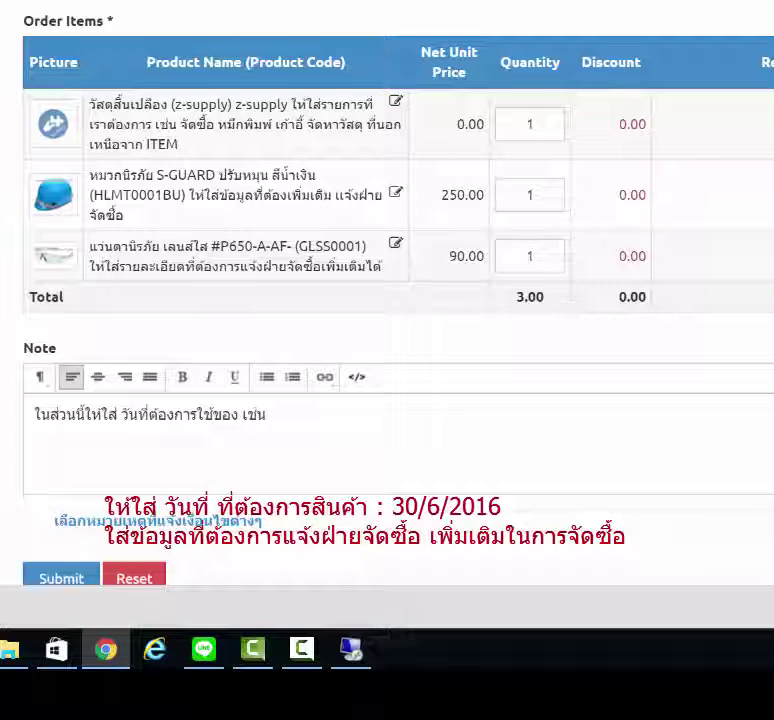
type(" 24/6/2016")
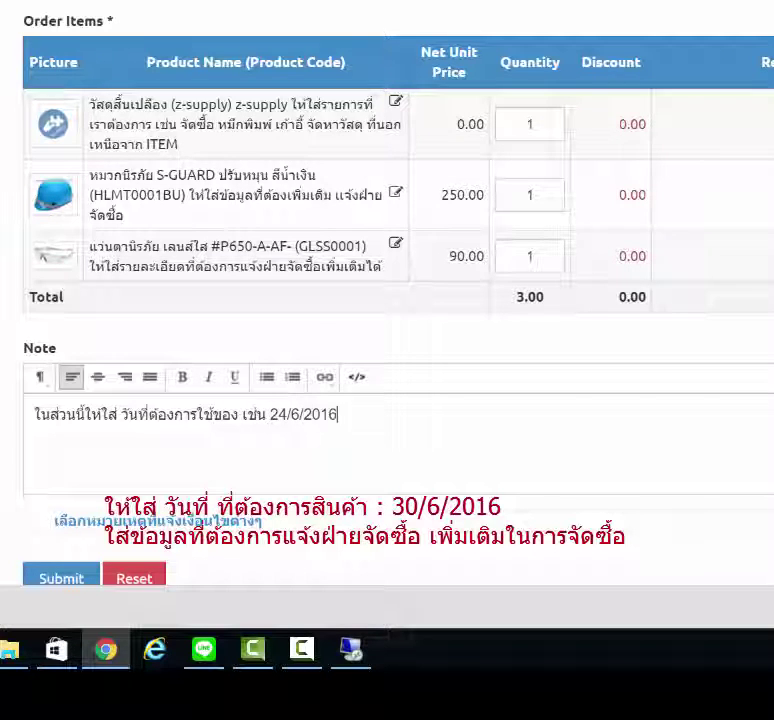
Add "ใส่ข้อมูลที่ต้องการแจ้งทางฝ่ายจัดซื้อเพิ่มเติม ได้ในช่อง Note นี้" as the note's second line and submit the request
key("Return")
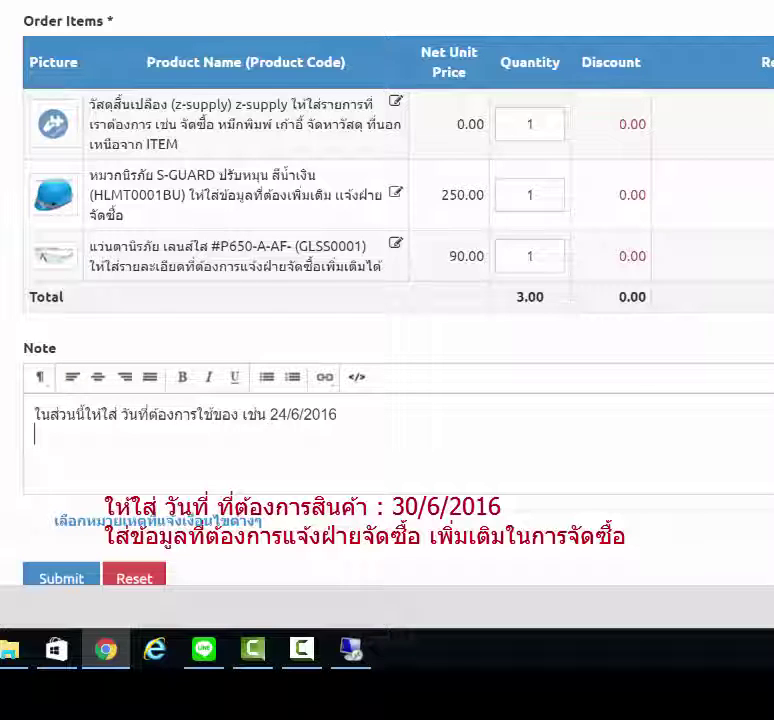
type("ใส่")
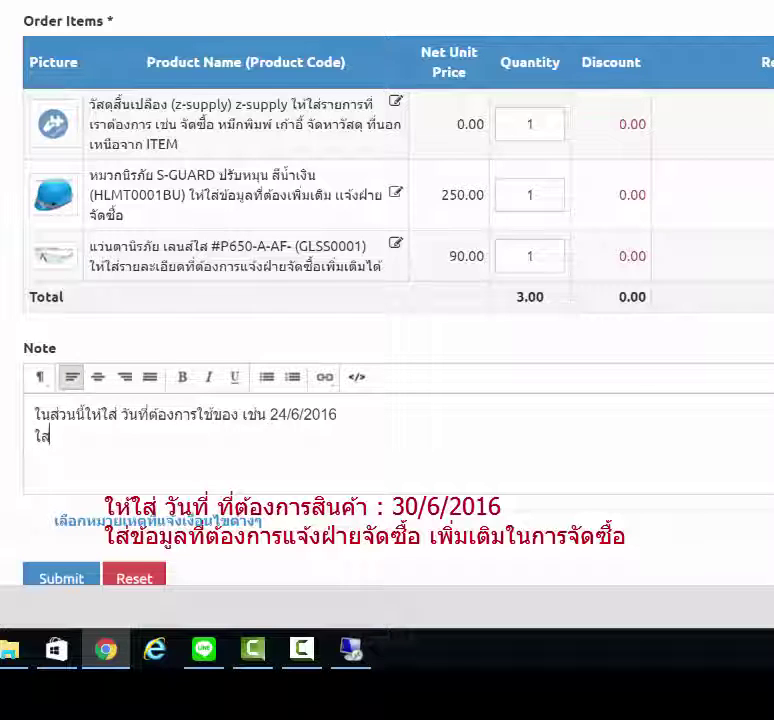
type("ข้อมูลท")
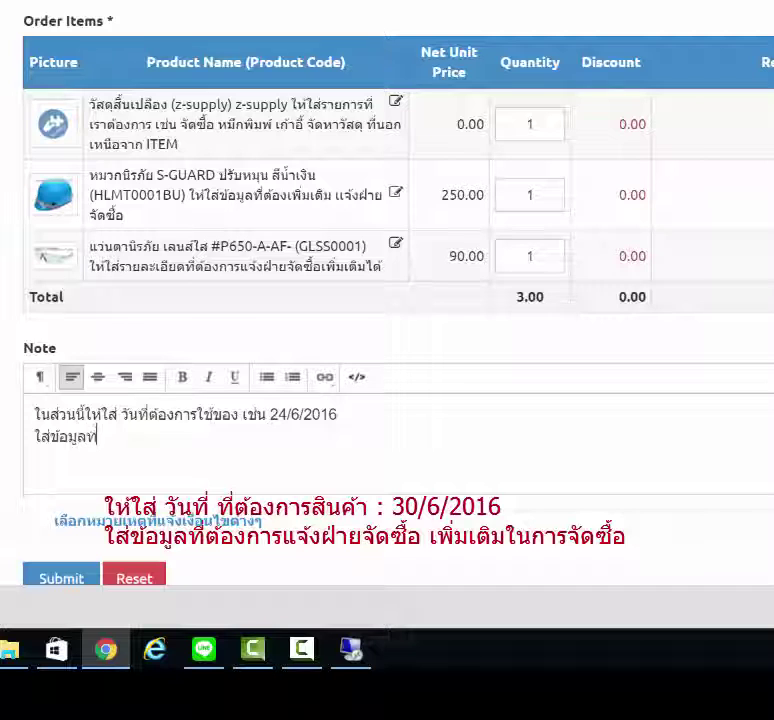
type("ี่ต้องการ")
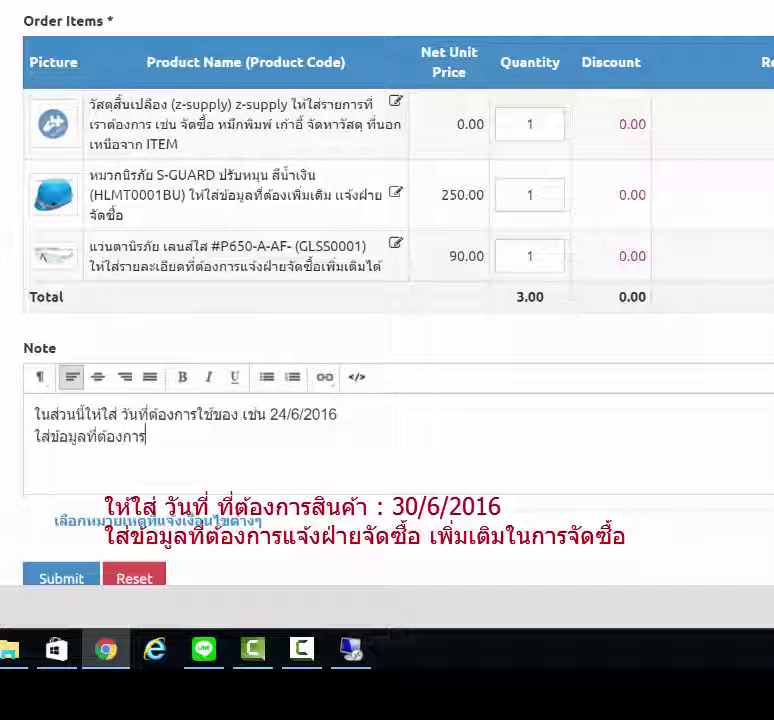
type("แจ้งทางฝ่าย")
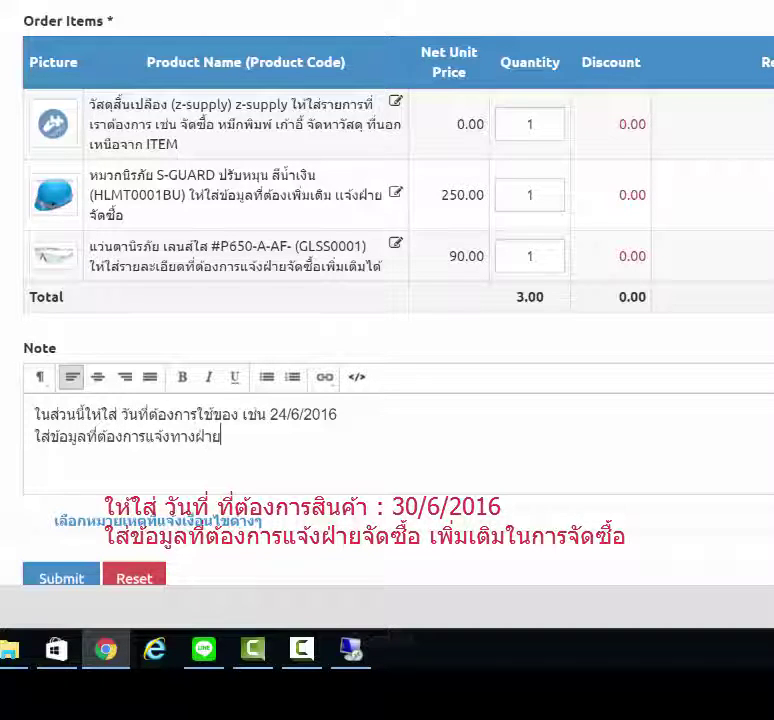
type("จัดซื้อ")
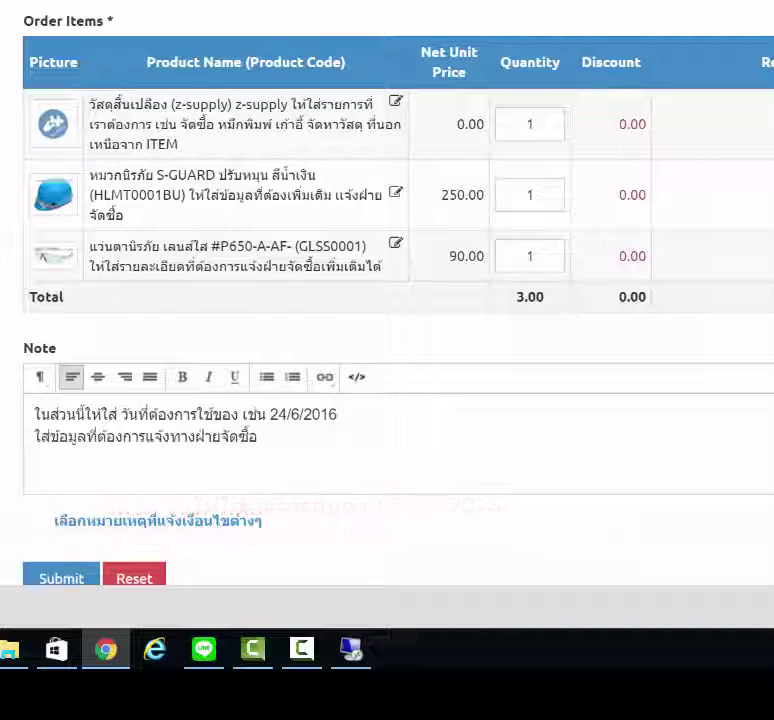
type("เพิ่มเติม")
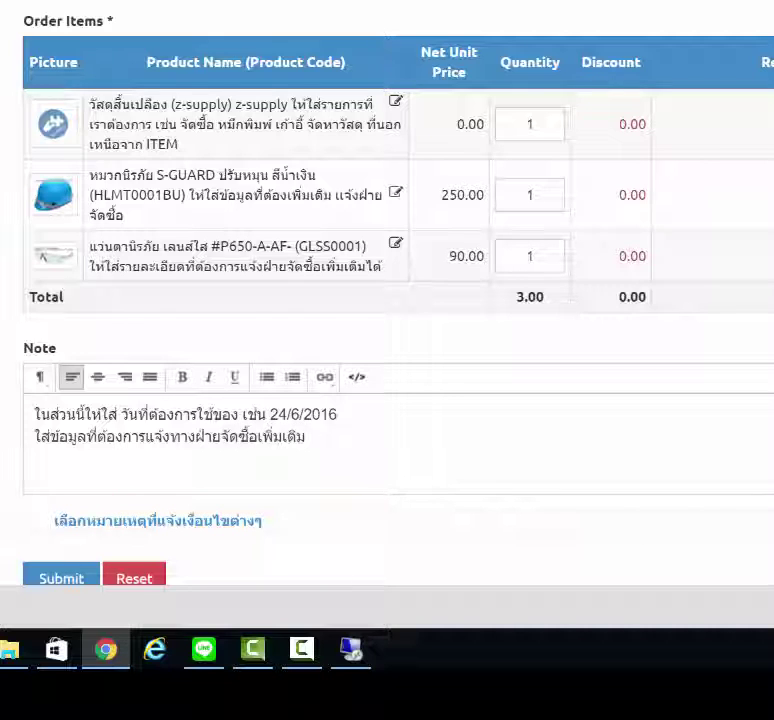
type(" ได้ในช")
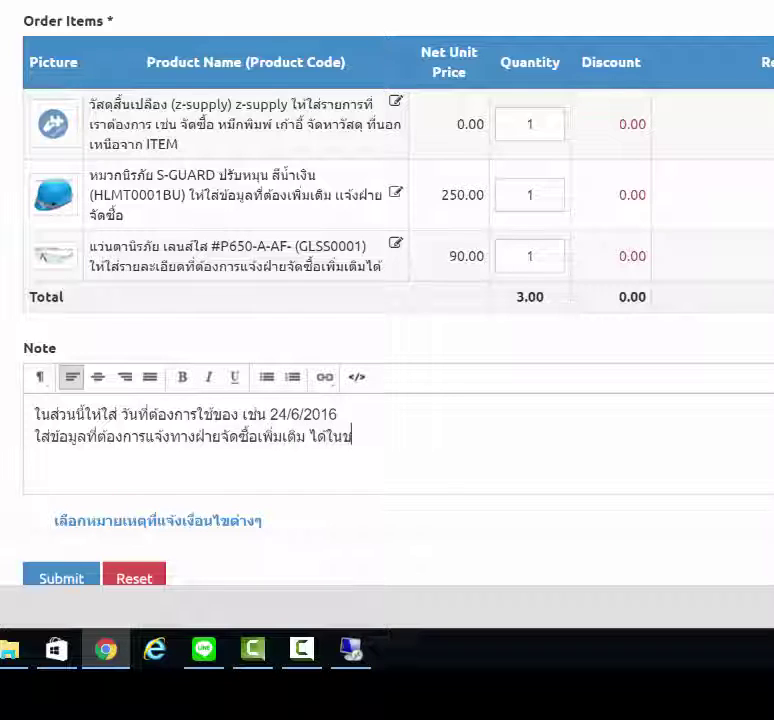
type("่อง Note")
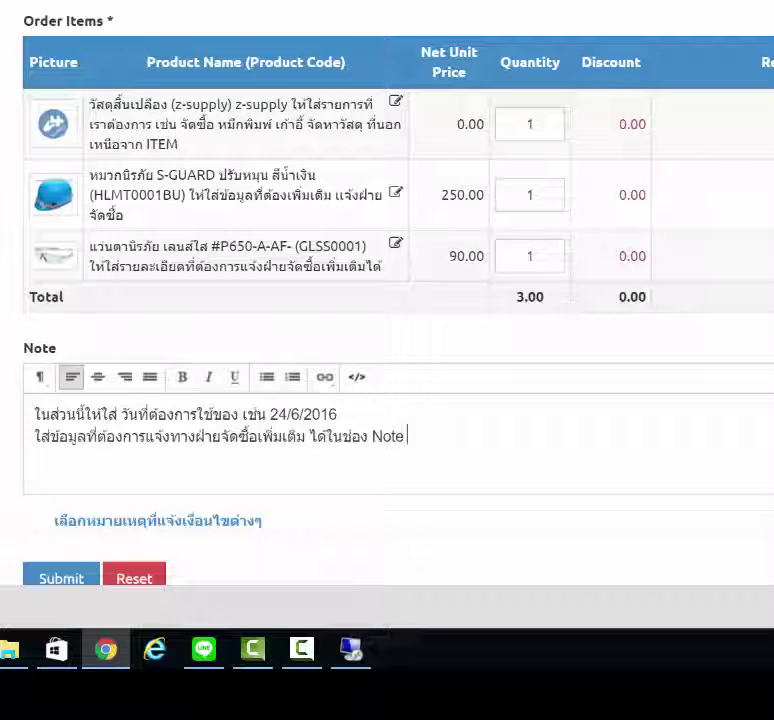
type(" นี้")
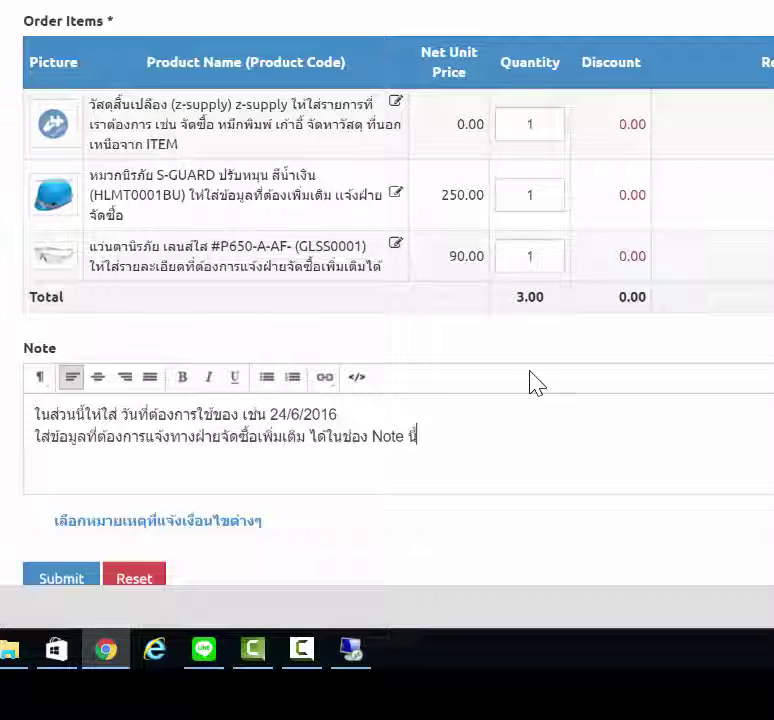
scroll(519, 372, "down", 2)
left_click(80, 418)
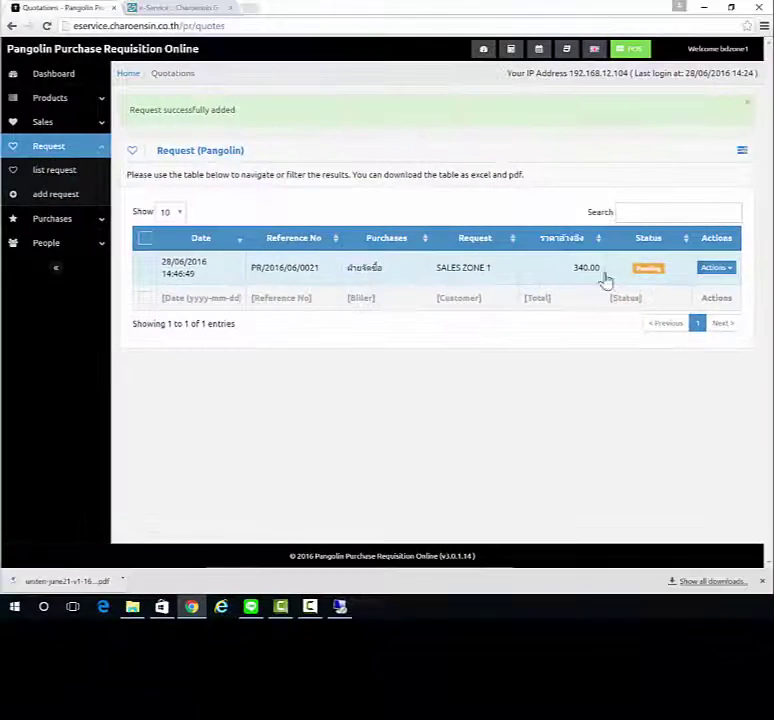
Download the newly added SALES ZONE 1 request as a PDF from its details and open the downloaded file for review
left_click(170, 267)
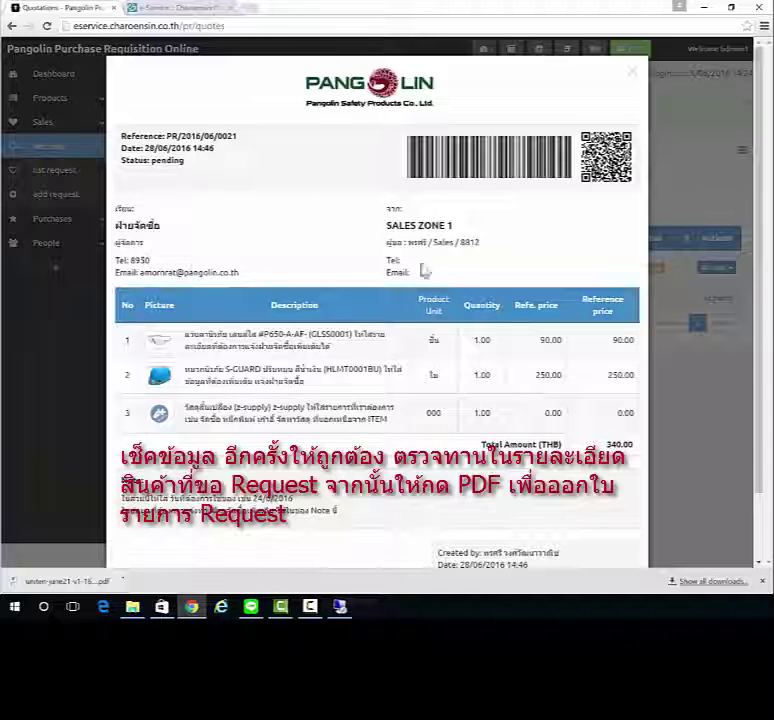
scroll(515, 396, "down", 2)
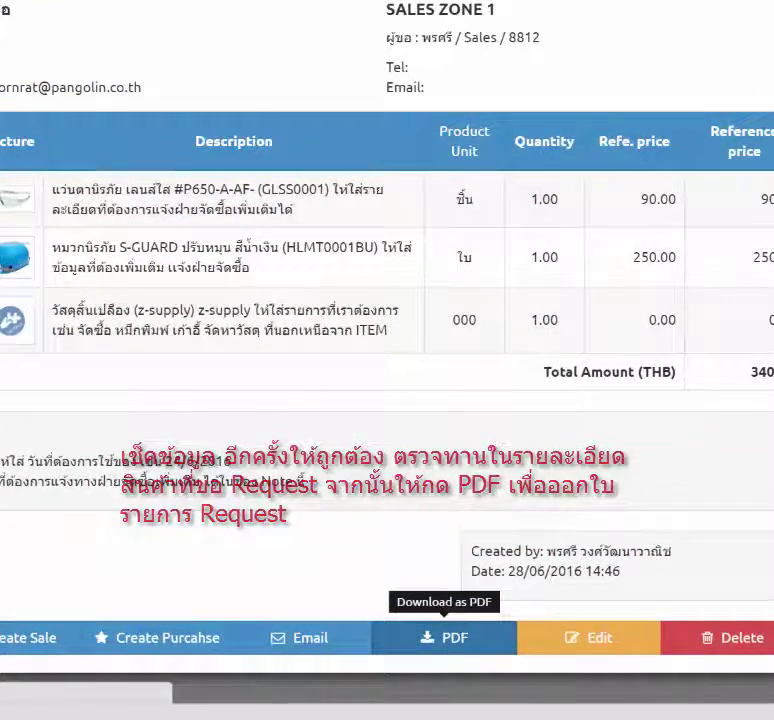
left_click(444, 632)
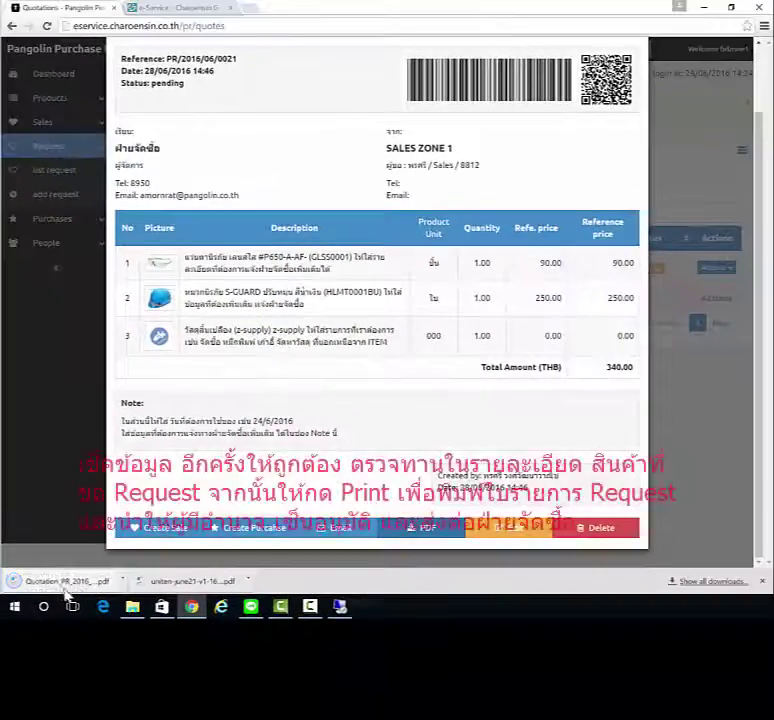
left_click(86, 584)
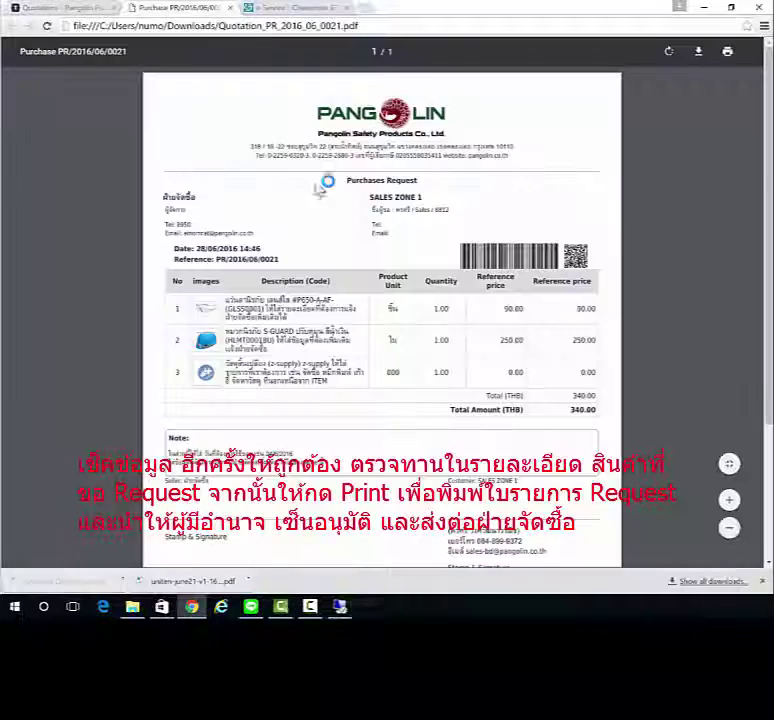
scroll(438, 252, "down", 2)
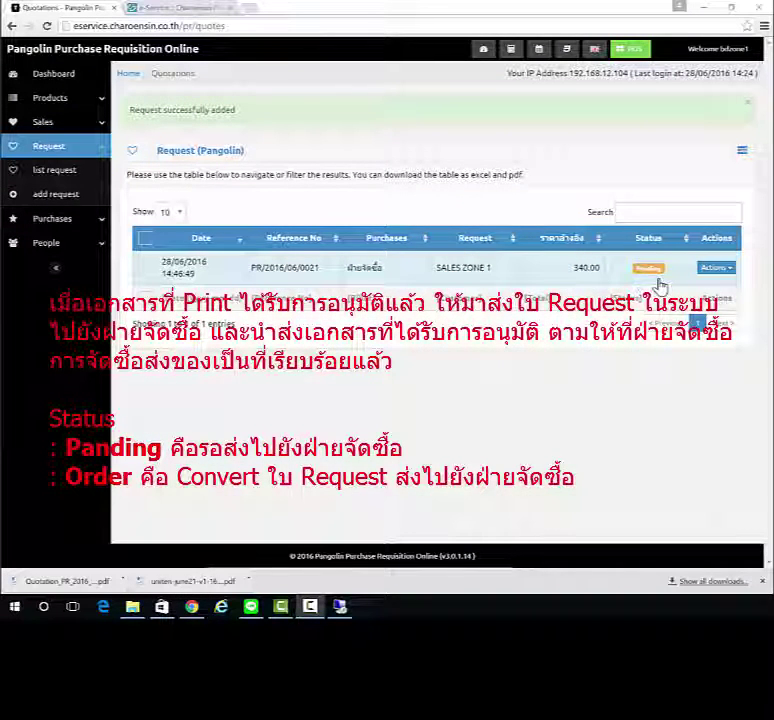
Open the details of the pending SALES ZONE 1 request and start creating a purchase from it
left_click(306, 277)
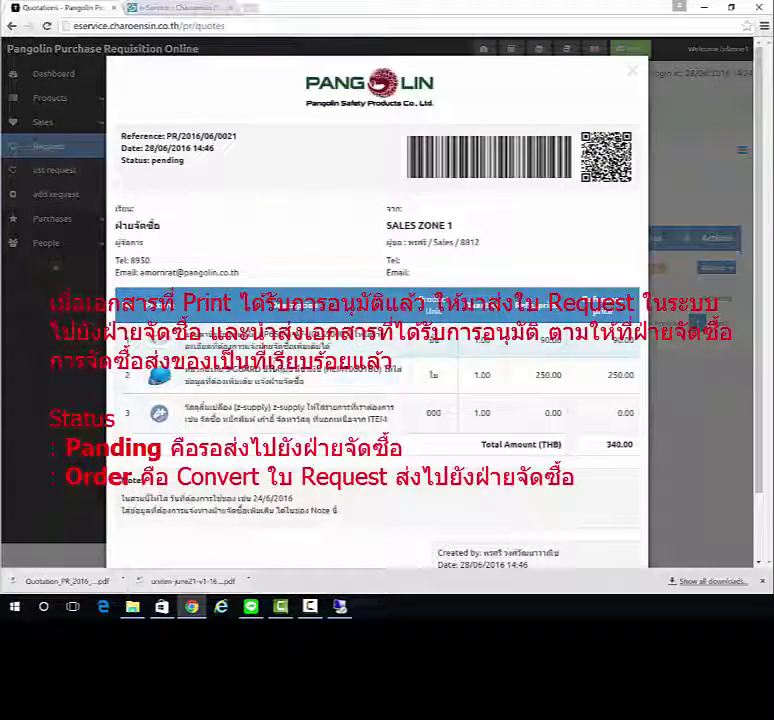
scroll(302, 420, "down", 2)
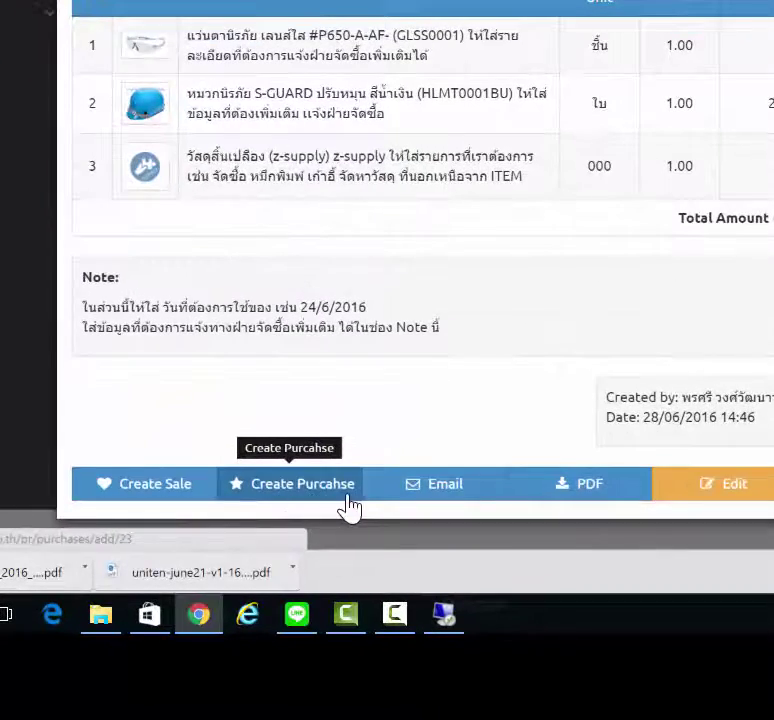
left_click(314, 487)
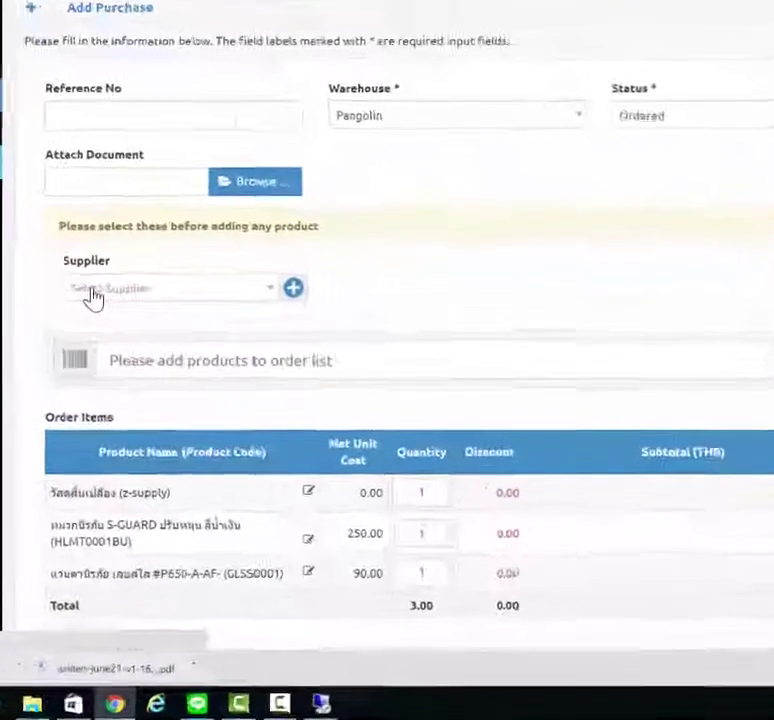
Set the purchase's supplier to "ฝ่ายจัดซื้อ (Office) (ผู้จัดการ)"
left_click(95, 293)
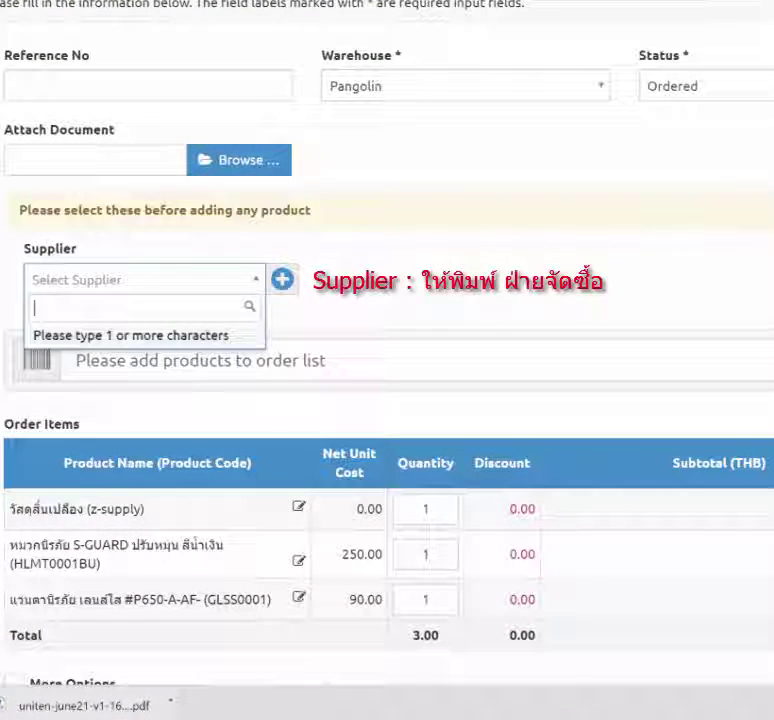
type("/")
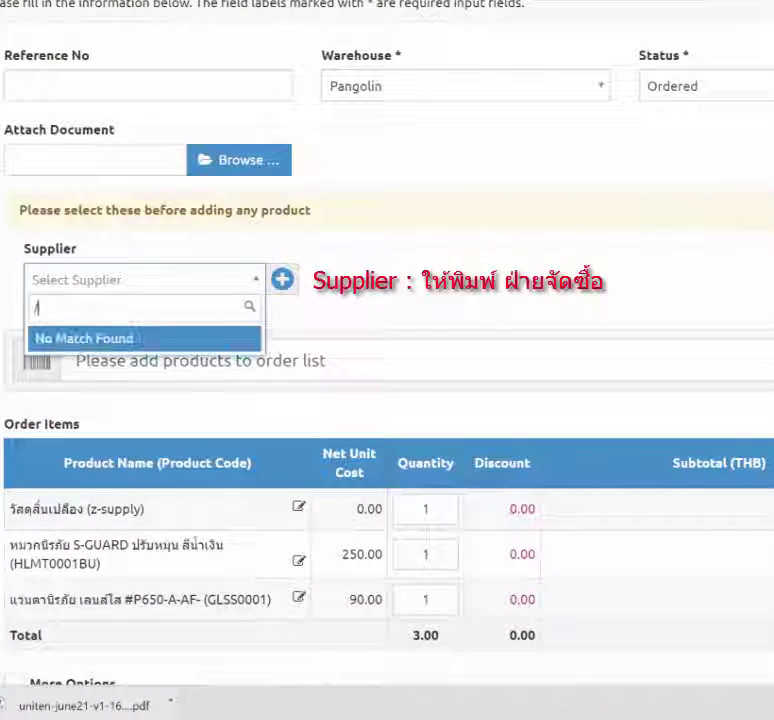
key("BackSpace")
type("ฝ่าย")
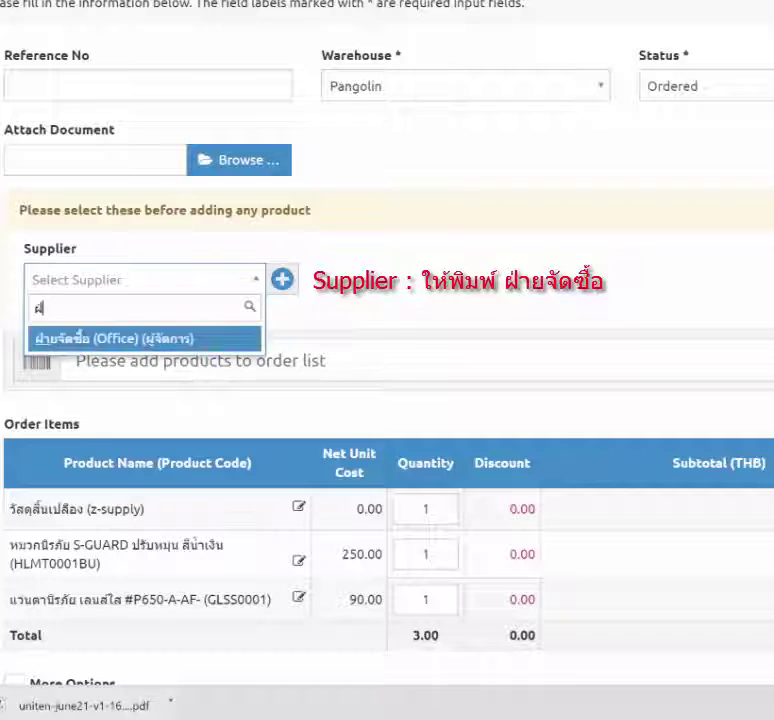
left_click(91, 348)
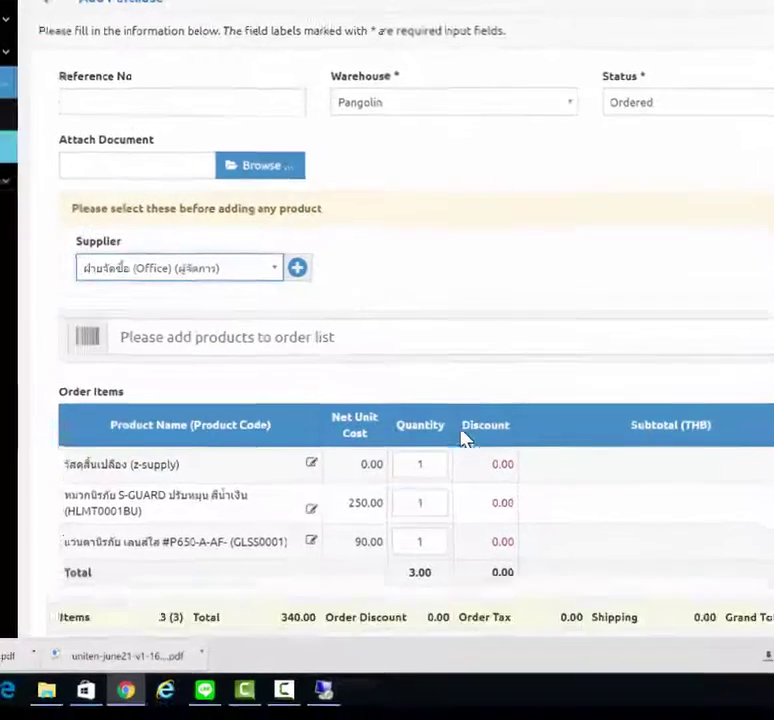
Review the order items and note of the purchase, and submit it
scroll(449, 423, "down", 3)
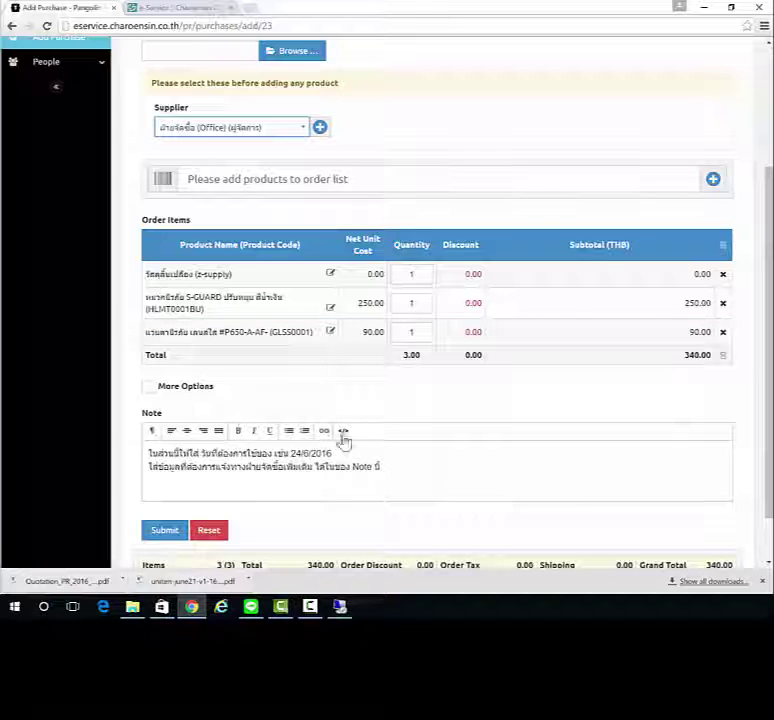
scroll(318, 516, "down", 1)
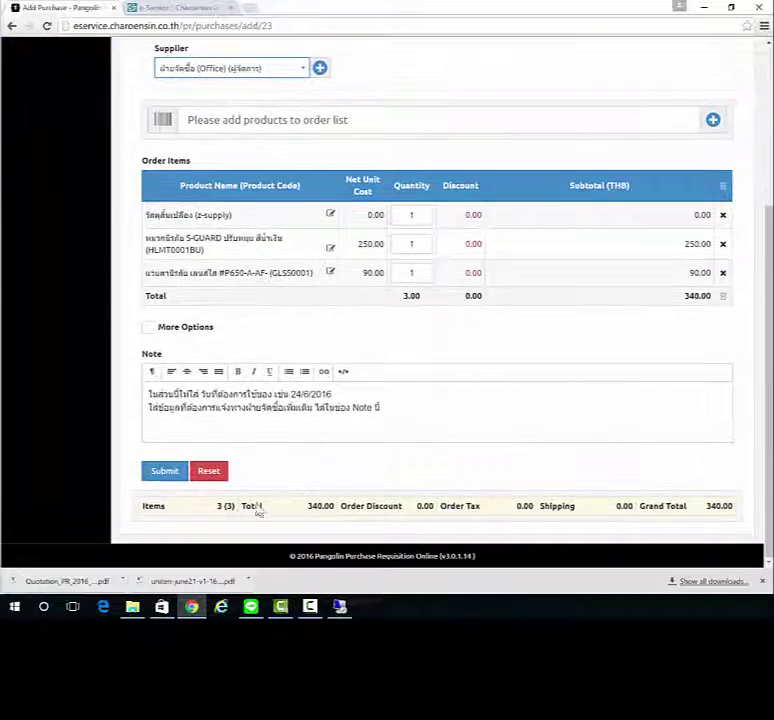
left_click(164, 470)
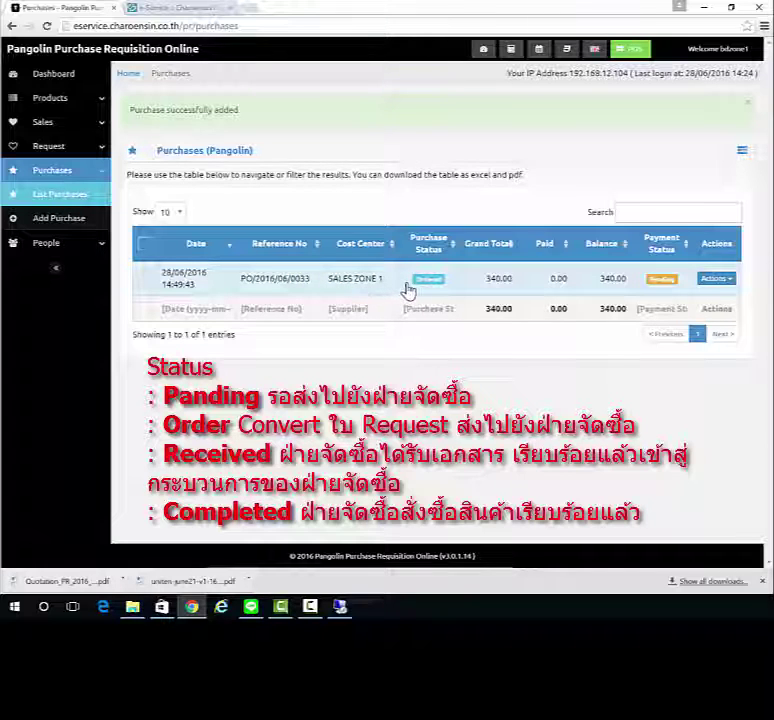
Open the list of requests to track the processing status of the submitted request
left_click(46, 148)
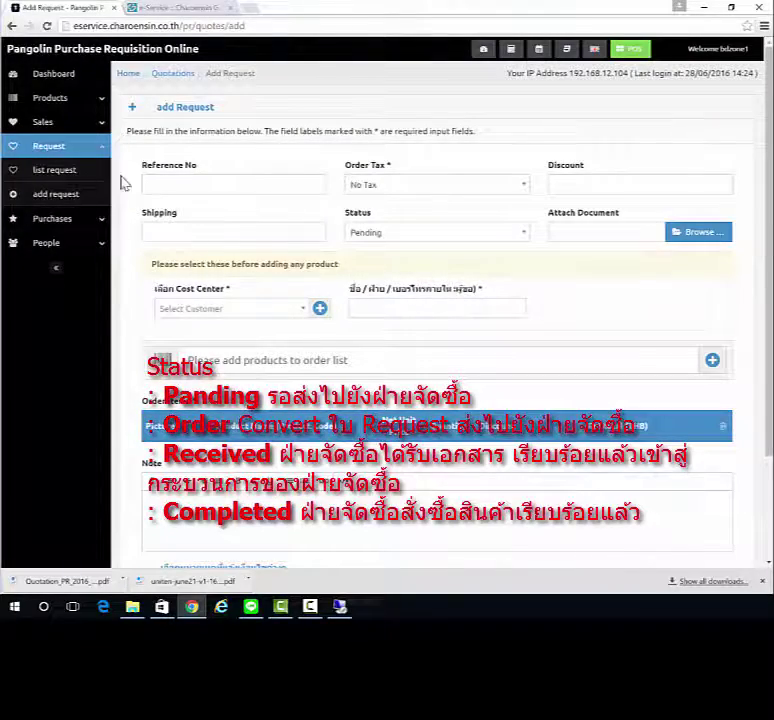
left_click(47, 176)
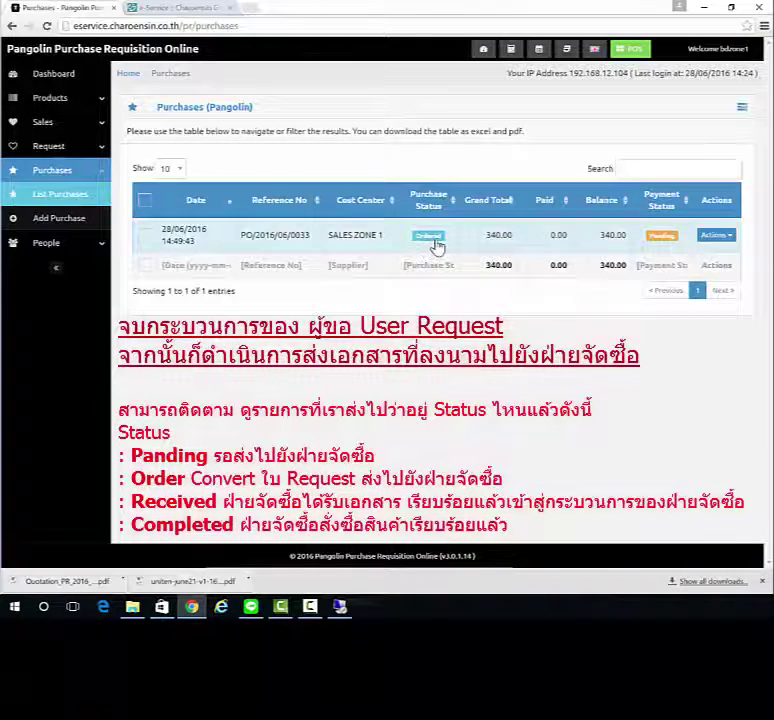
left_click(48, 146)
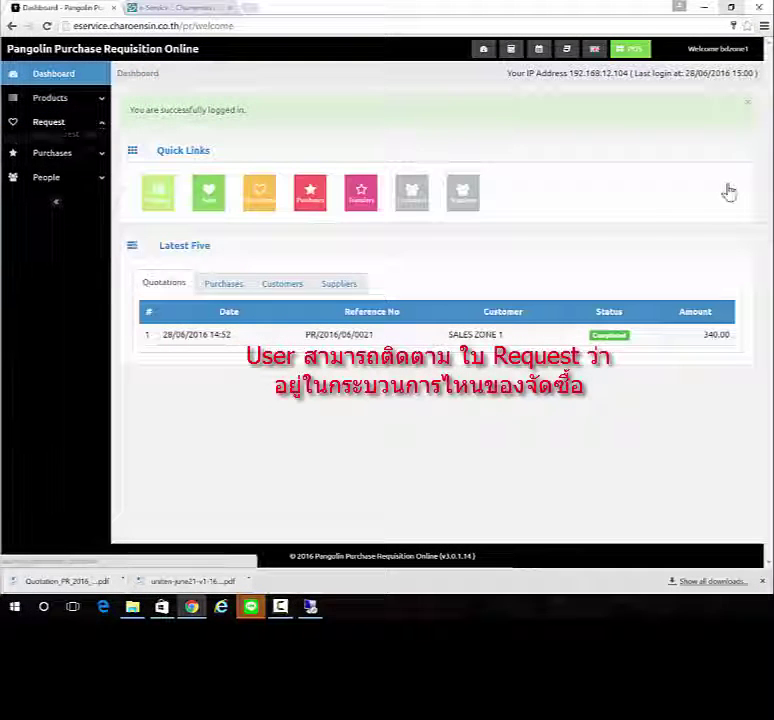
left_click(52, 147)
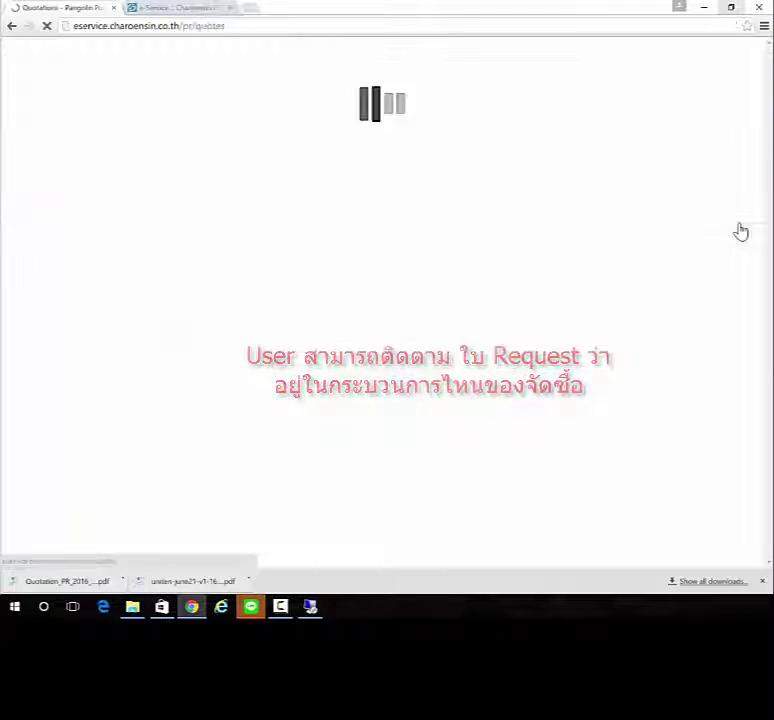